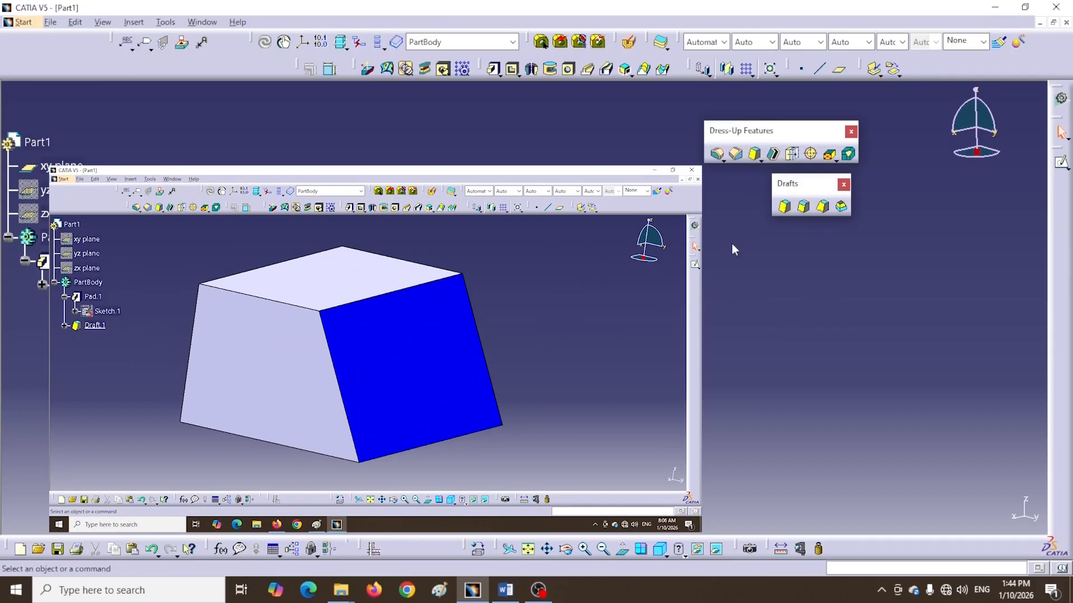
drag(802, 187, 611, 111)
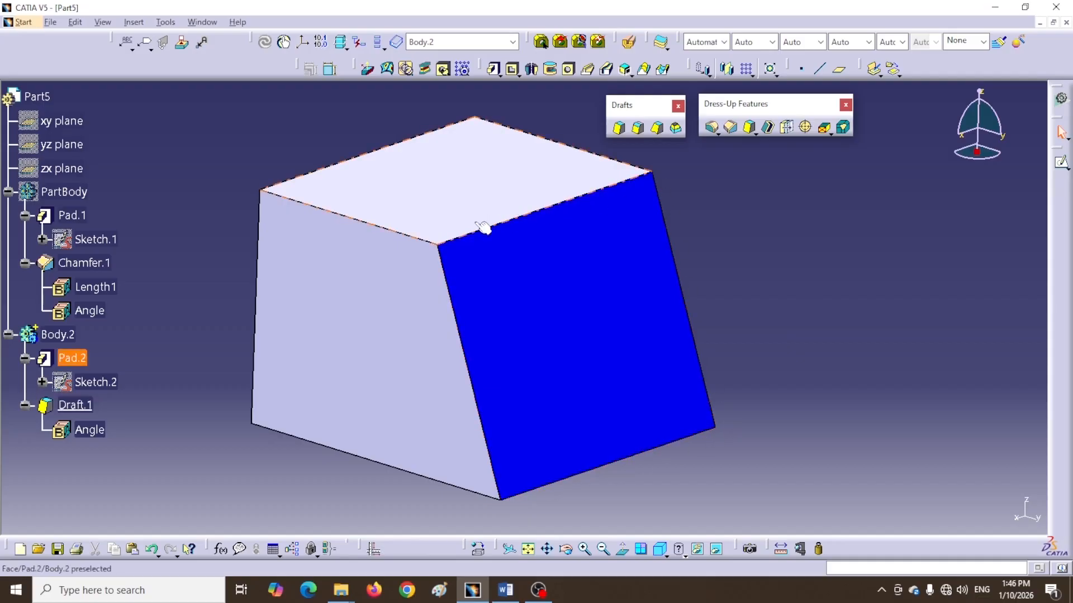
double_click(78, 409)
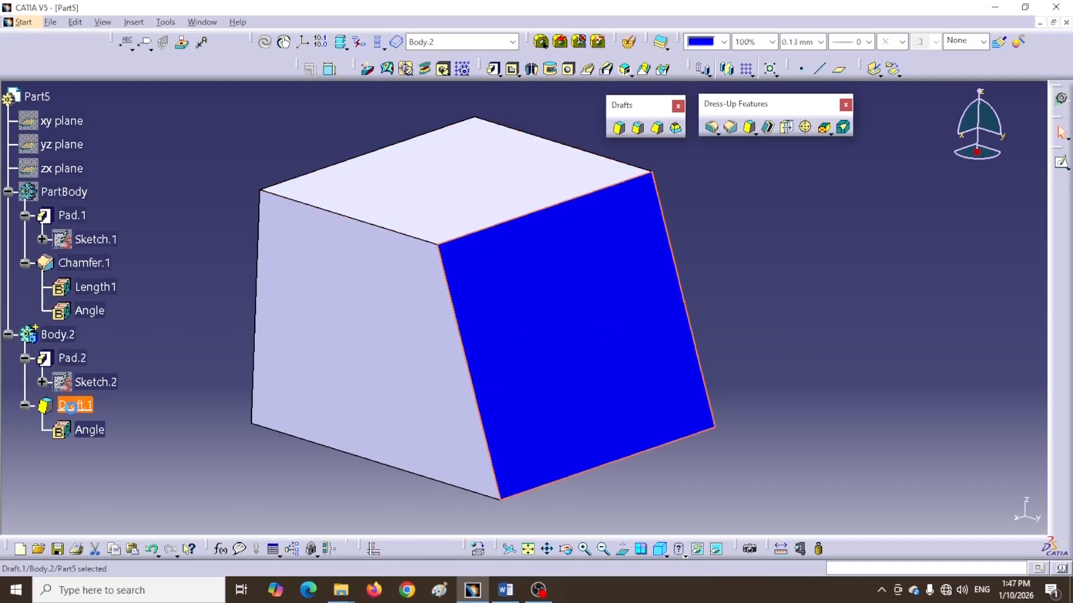
drag(877, 182, 896, 182)
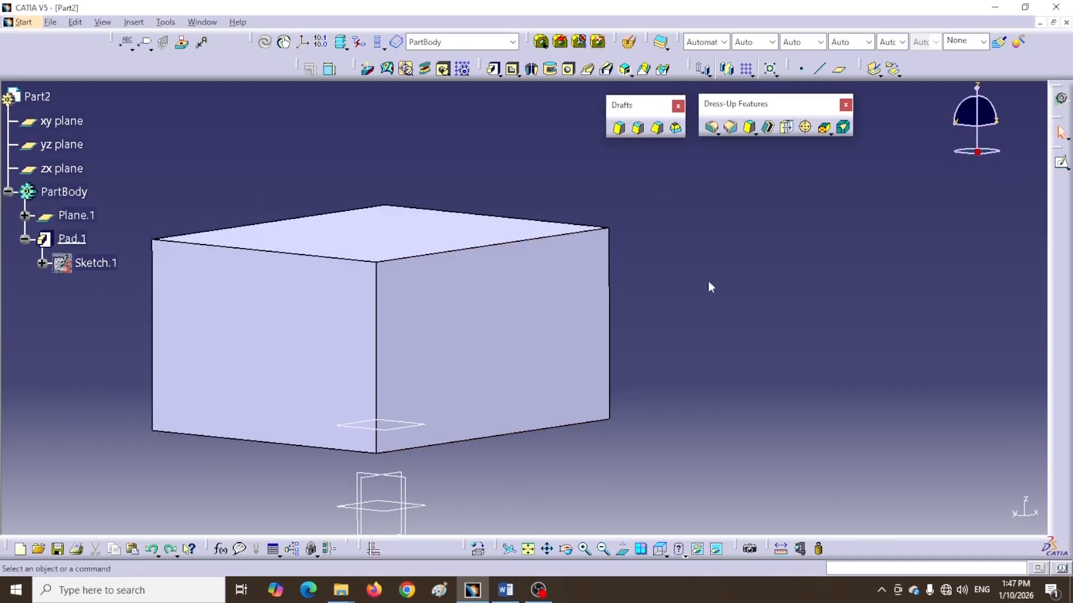
Open the Draft Angle command for the box and reposition its definition dialog beside the part
drag(631, 105, 777, 161)
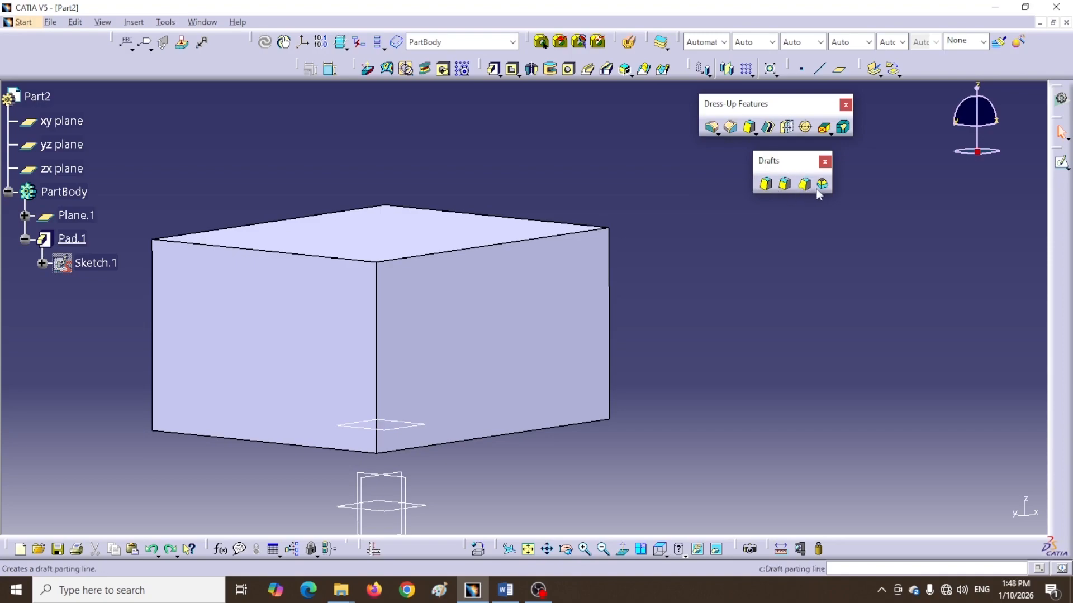
click(766, 184)
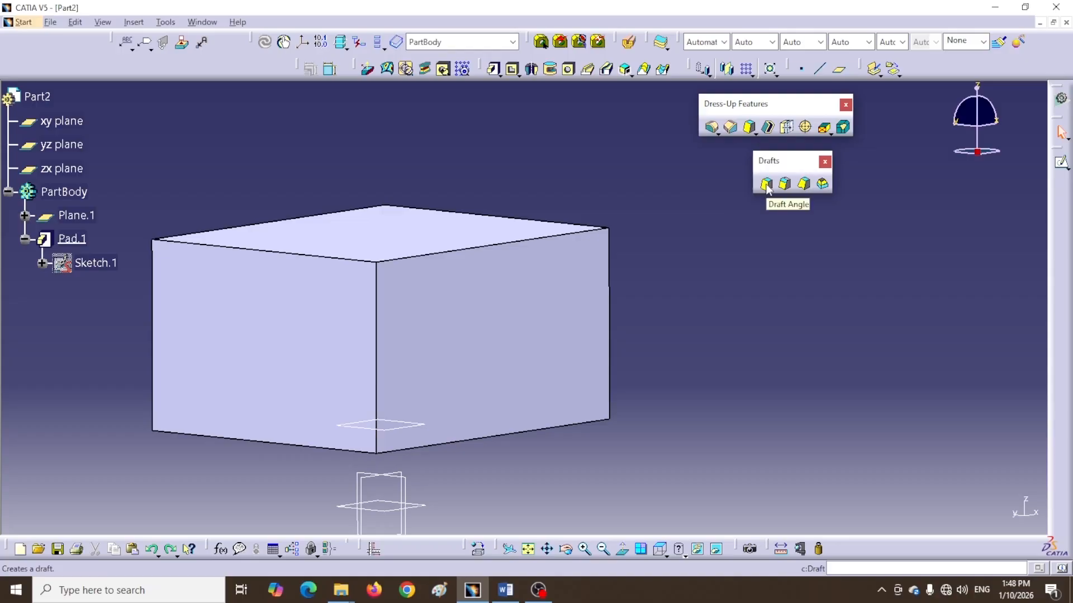
click(766, 186)
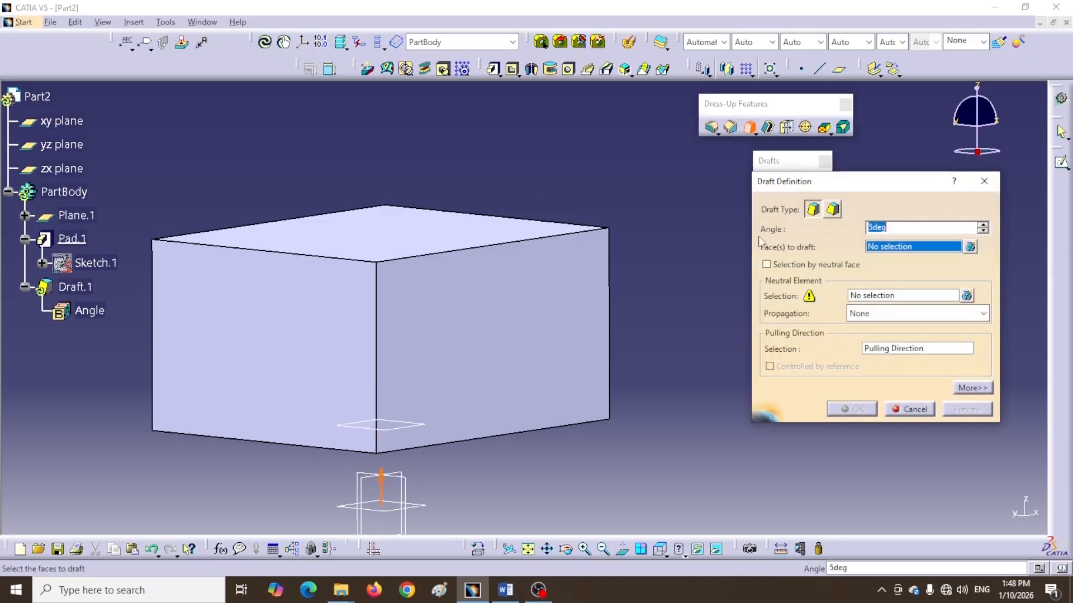
drag(777, 161, 620, 103)
drag(783, 240, 705, 202)
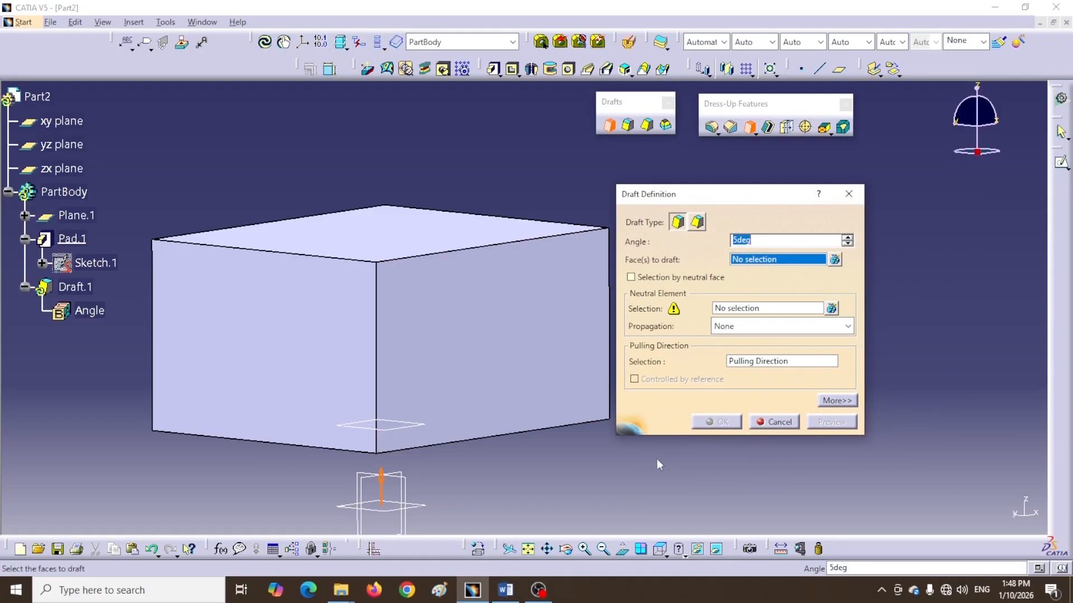
click(840, 402)
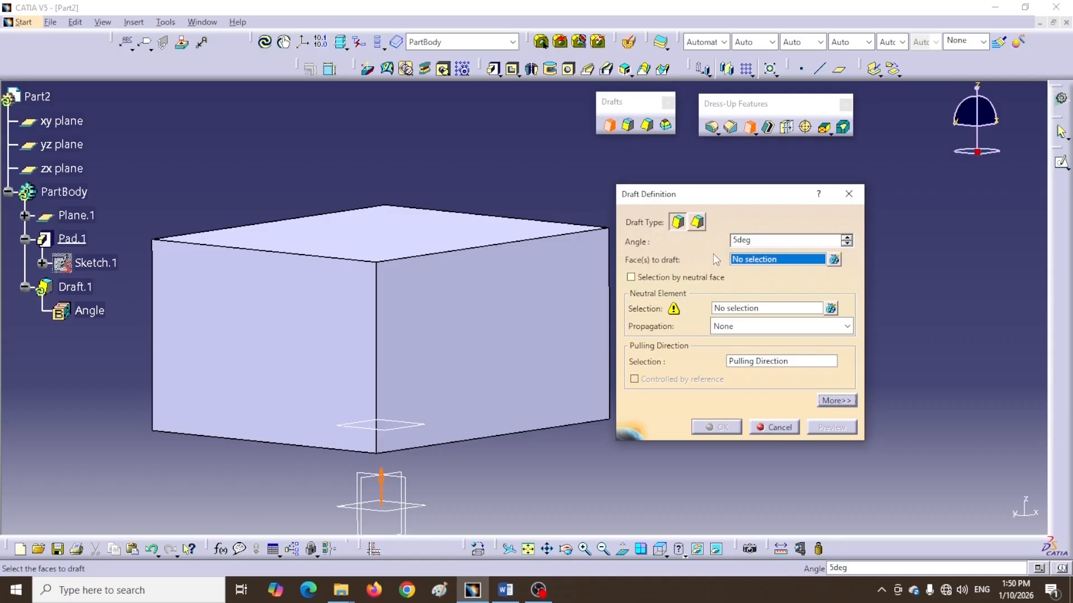
Try switching to the variable angle draft type, then cancel the draft definition
click(646, 125)
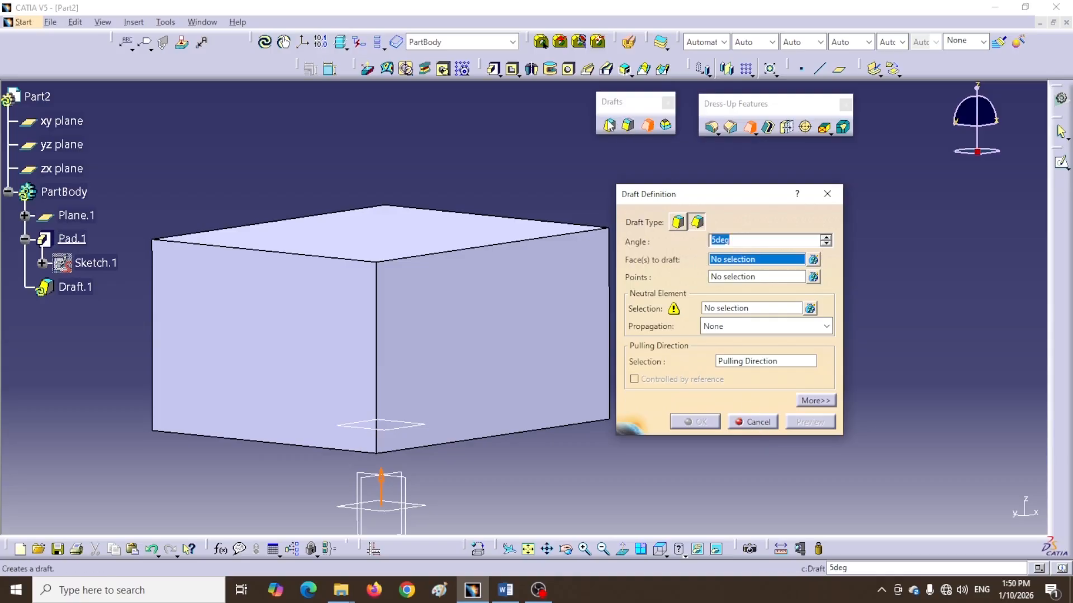
click(758, 423)
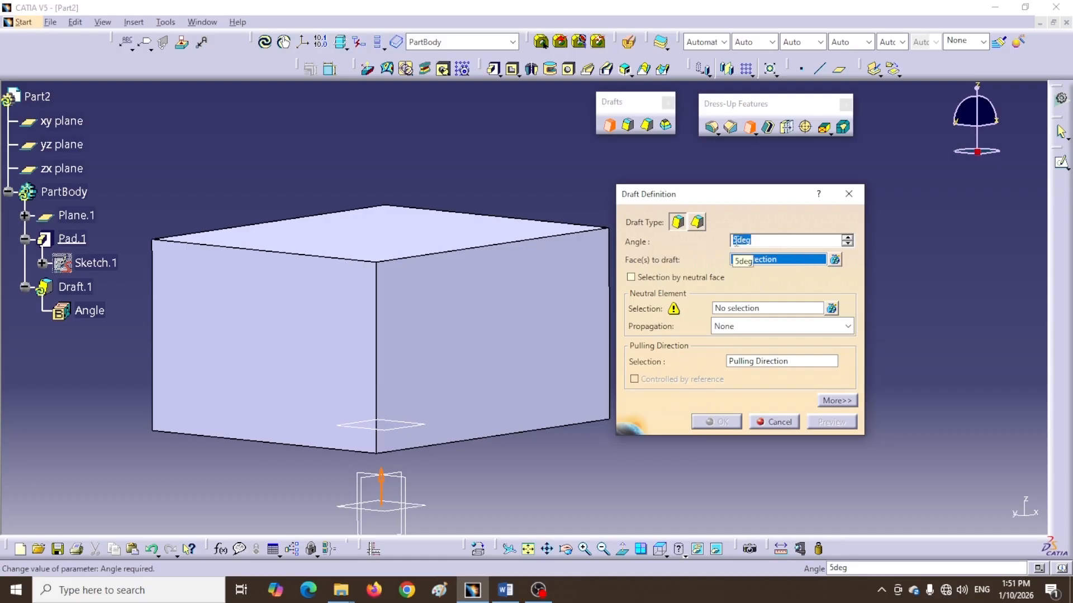
Set the draft angle to 10 degrees
text(1)
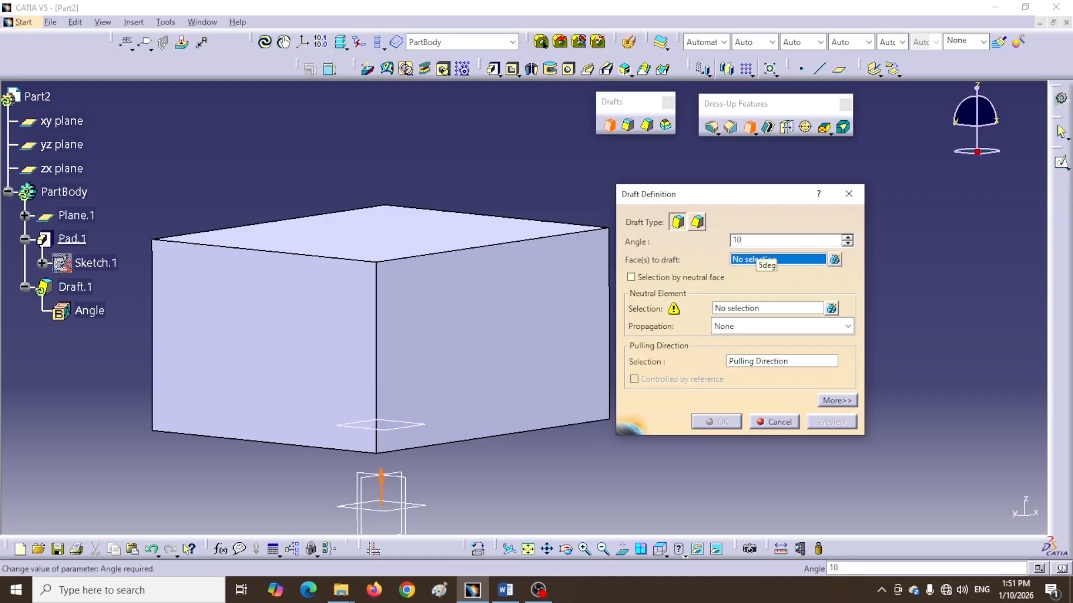
text(0)
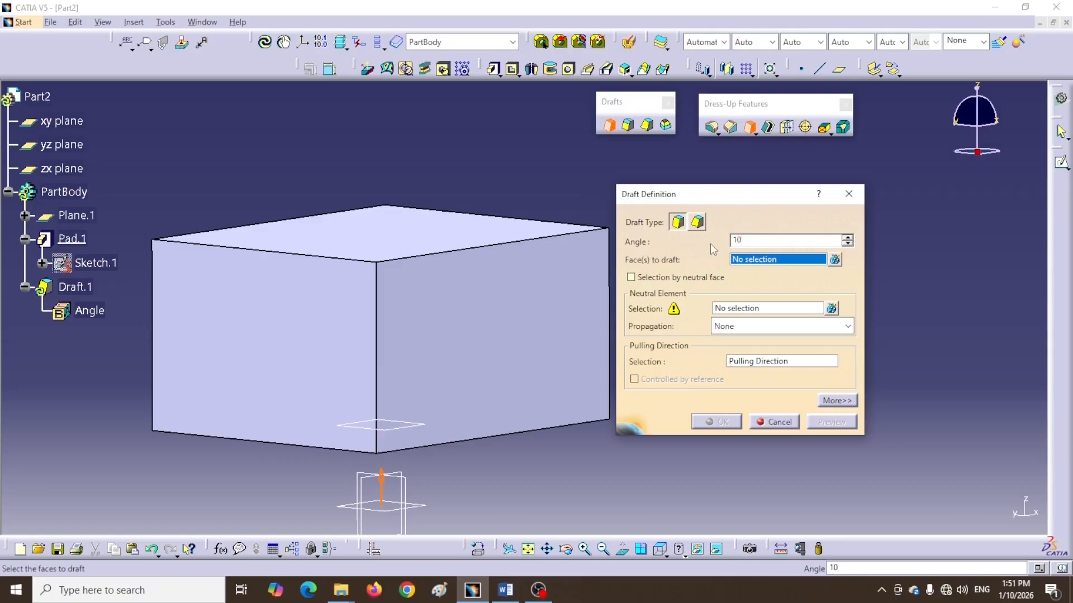
key(Return)
Select the right, left and back side faces of the box as faces to draft
click(514, 362)
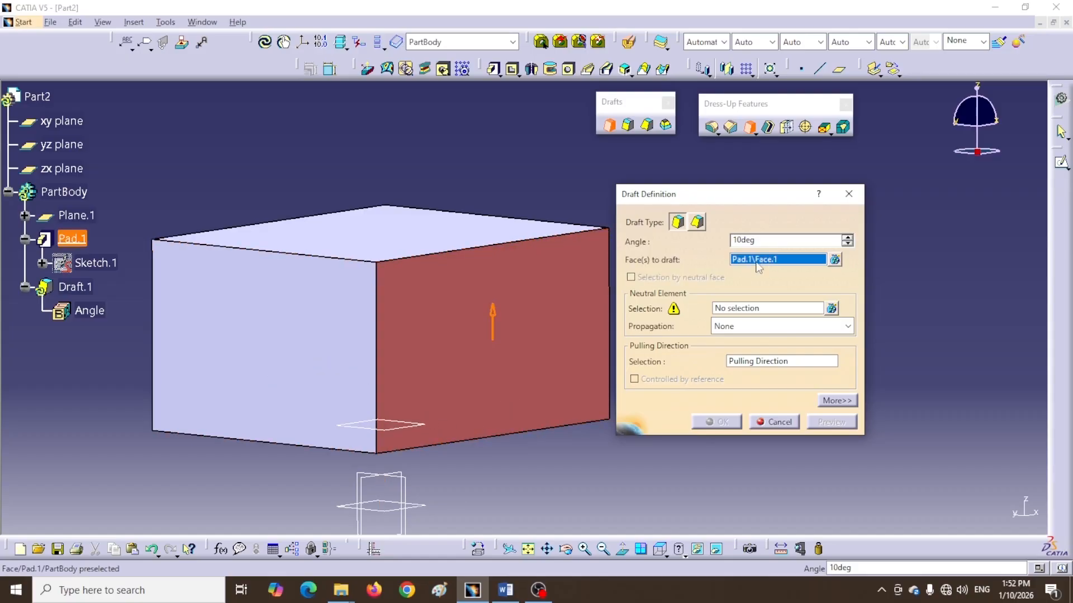
click(281, 340)
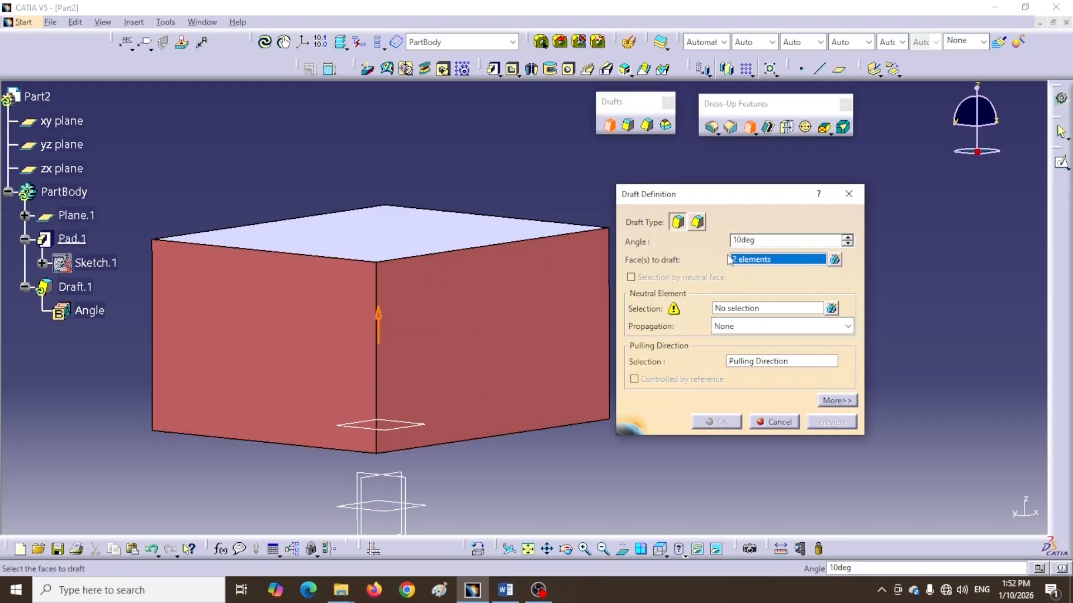
middle_drag(95, 407, 548, 361)
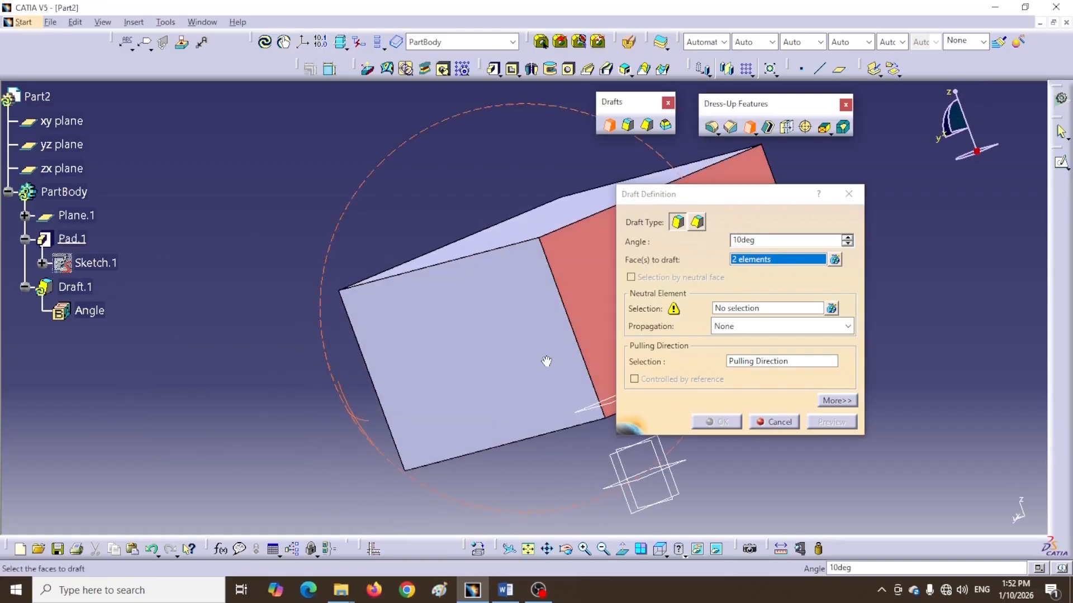
click(499, 378)
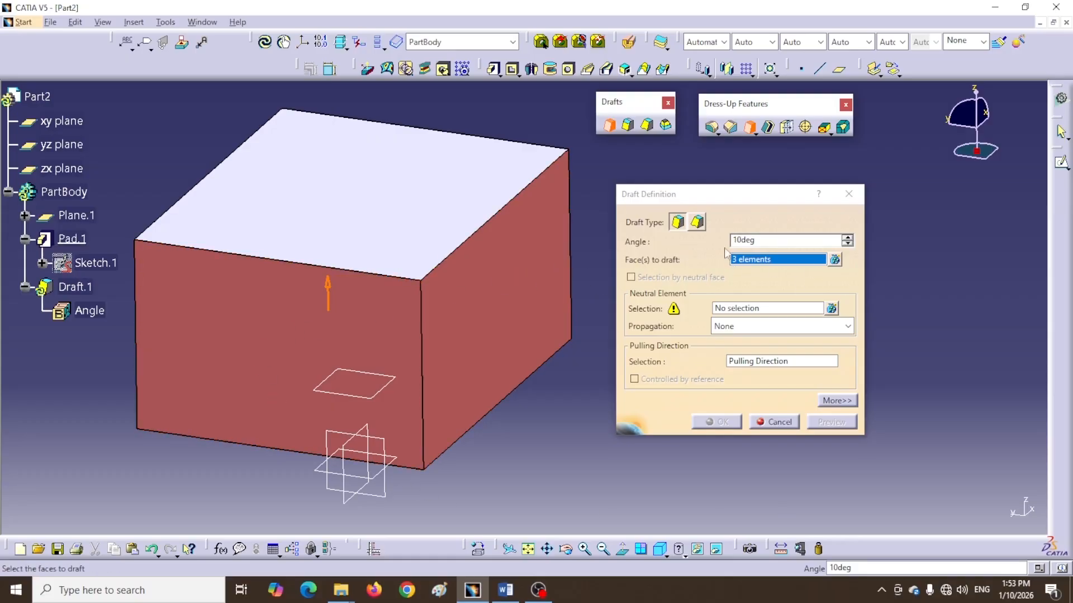
Open the faces-to-draft list and remove Pad.1\Face.3 from it
click(835, 262)
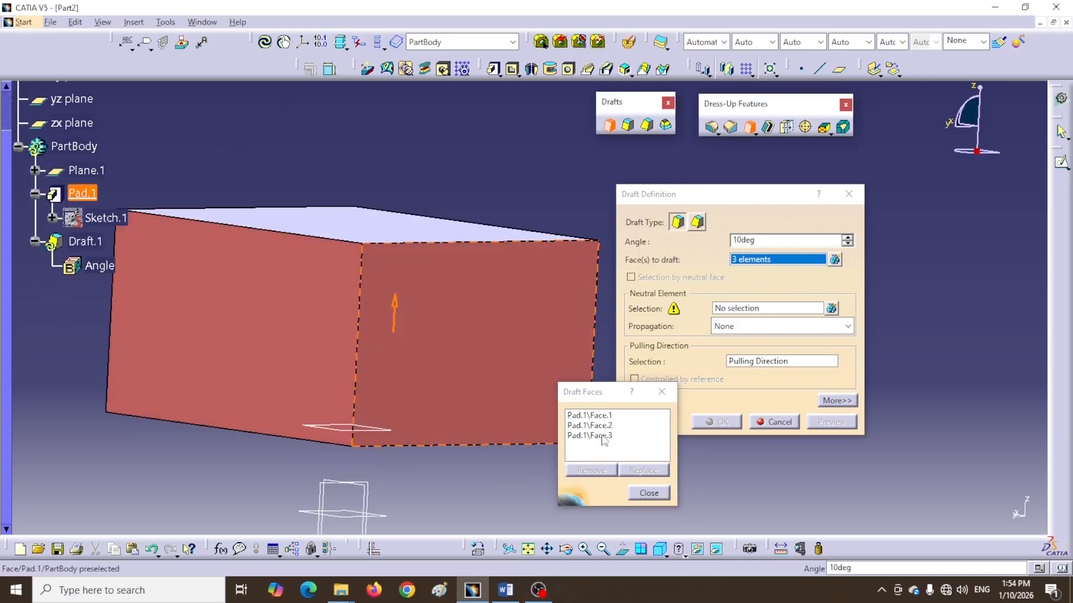
click(599, 437)
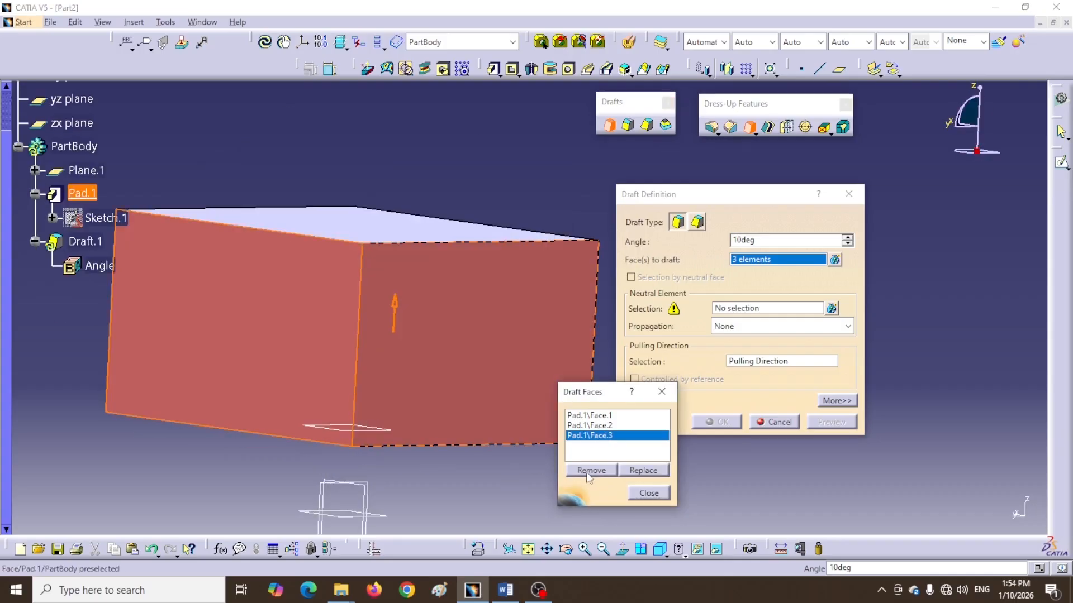
click(591, 471)
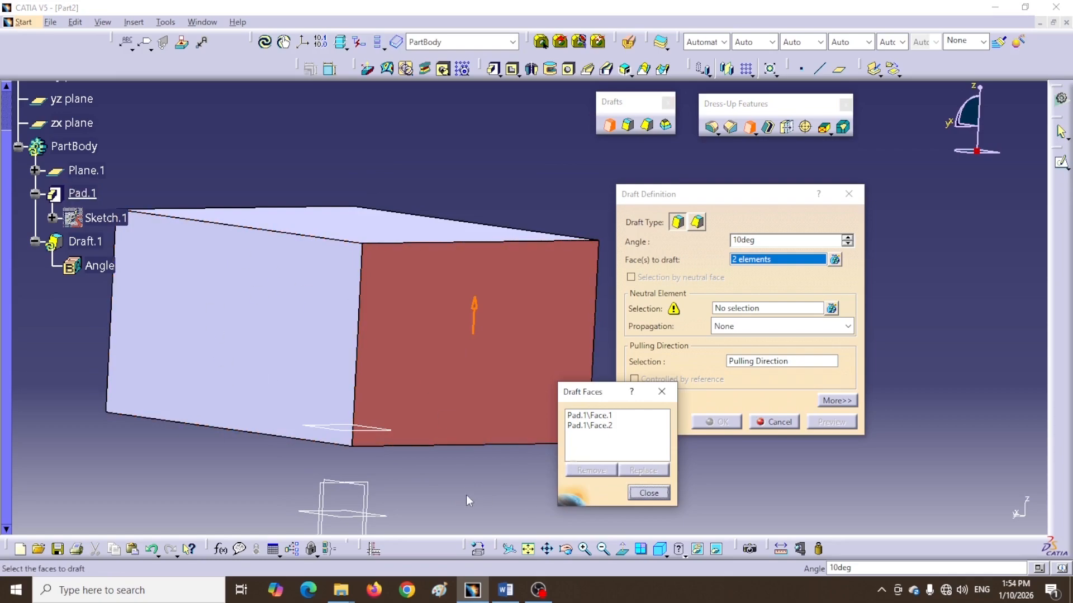
Select the top face of the box as the neutral element
drag(613, 395, 947, 399)
middle_drag(562, 458, 352, 326)
middle_drag(450, 352, 347, 371)
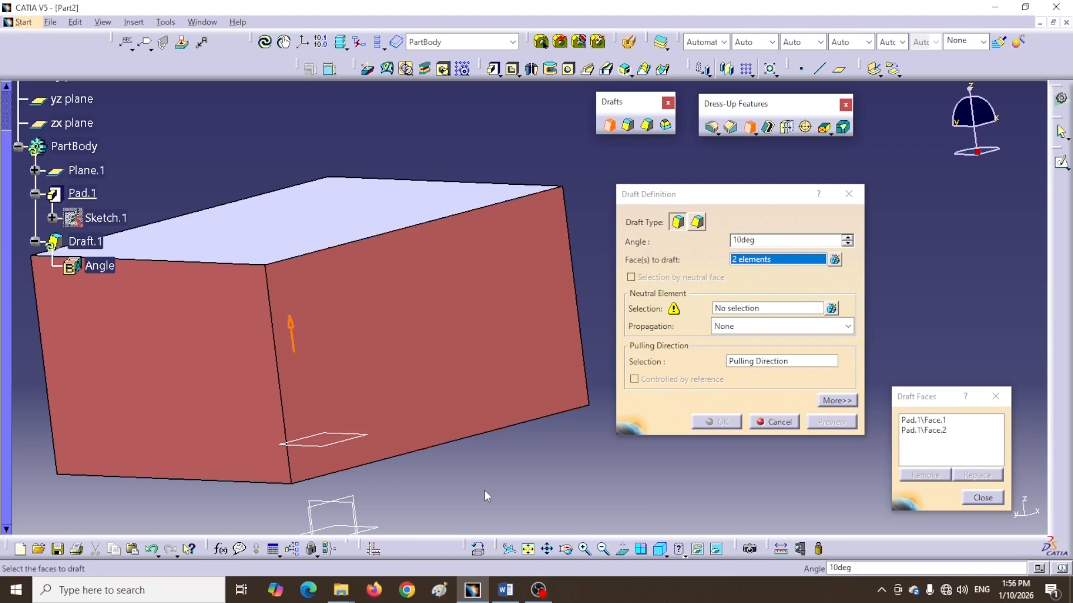
middle_drag(474, 475, 410, 397)
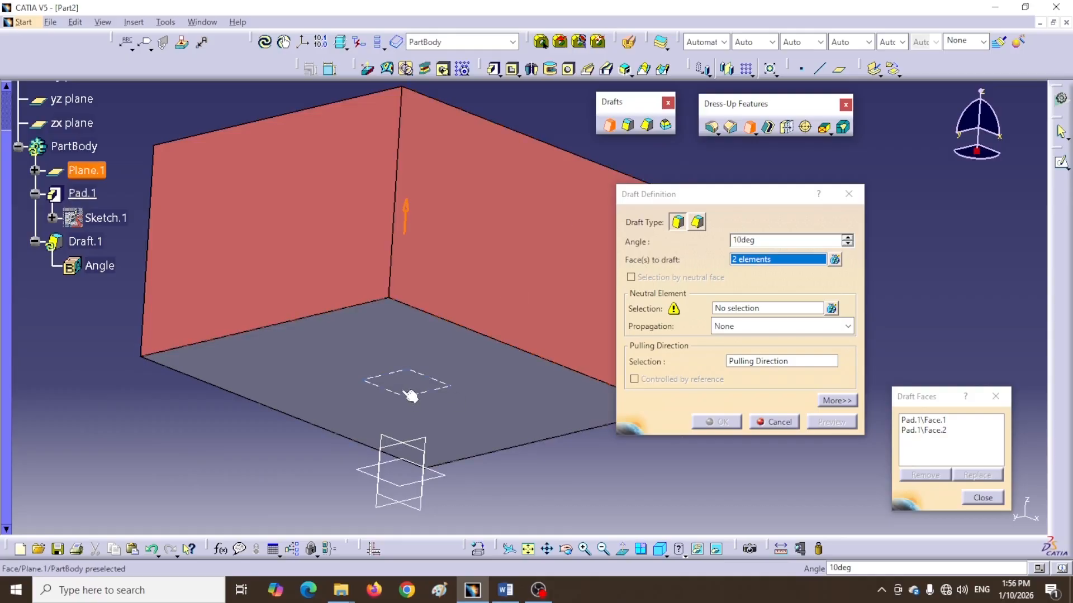
middle_drag(545, 296, 462, 401)
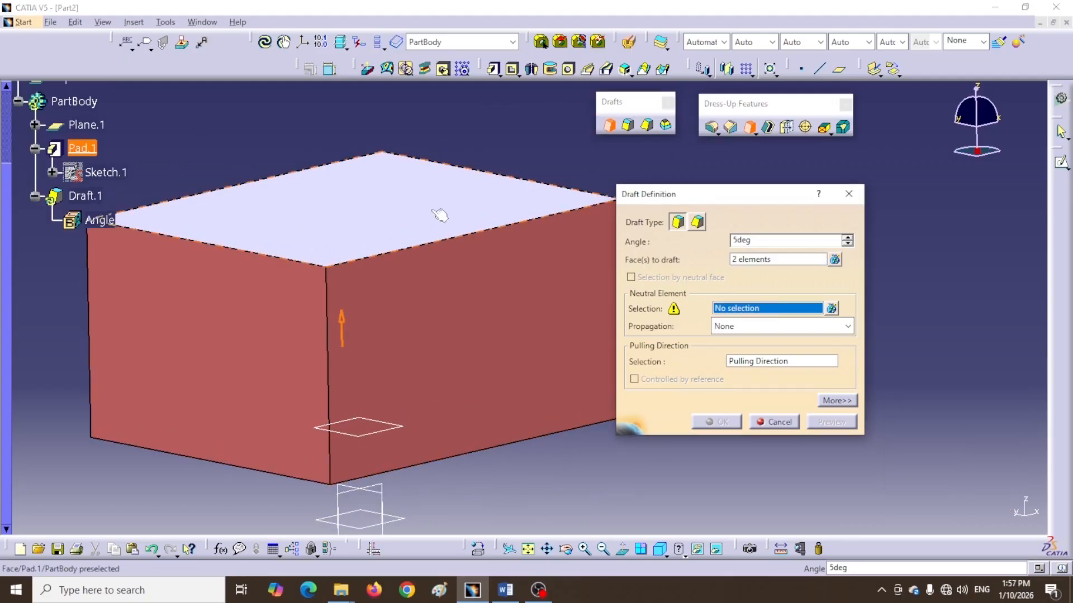
click(390, 222)
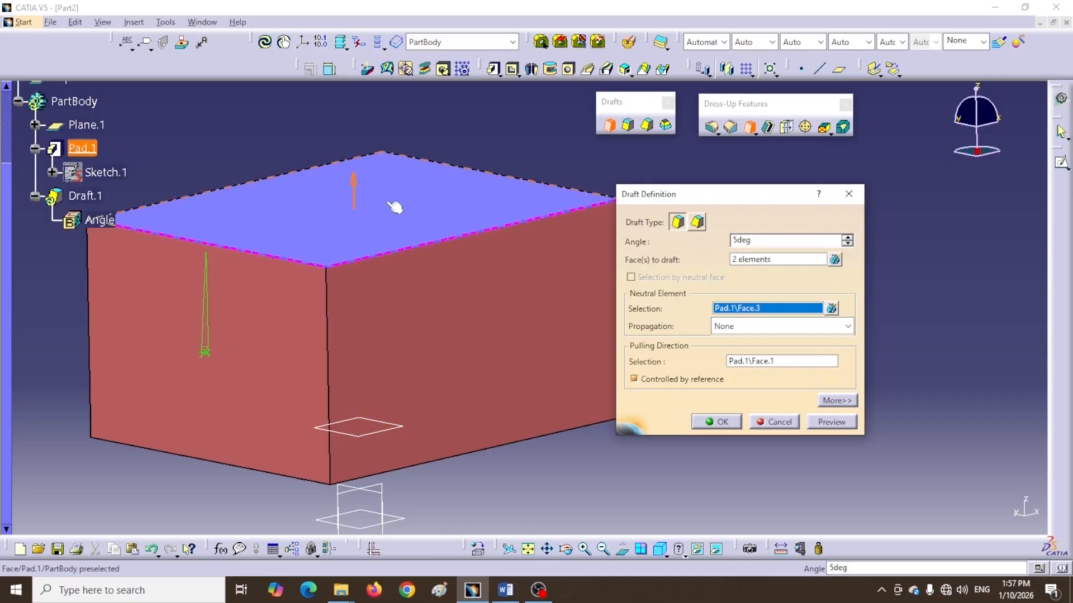
Orbit around the box to inspect the faces to draft and the neutral element
middle_drag(277, 246, 326, 380)
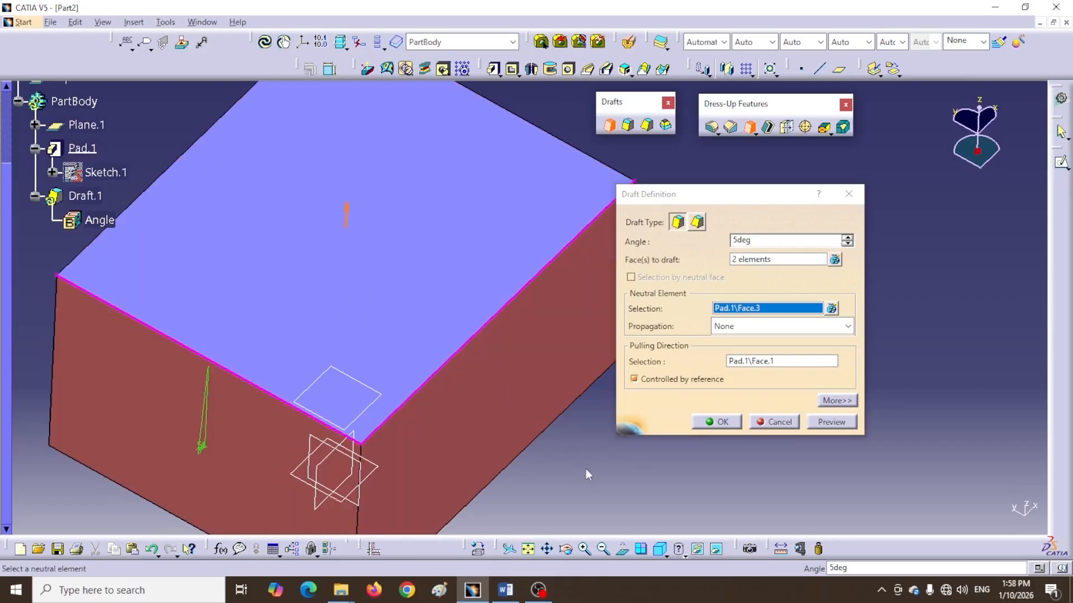
middle_drag(628, 482, 485, 464)
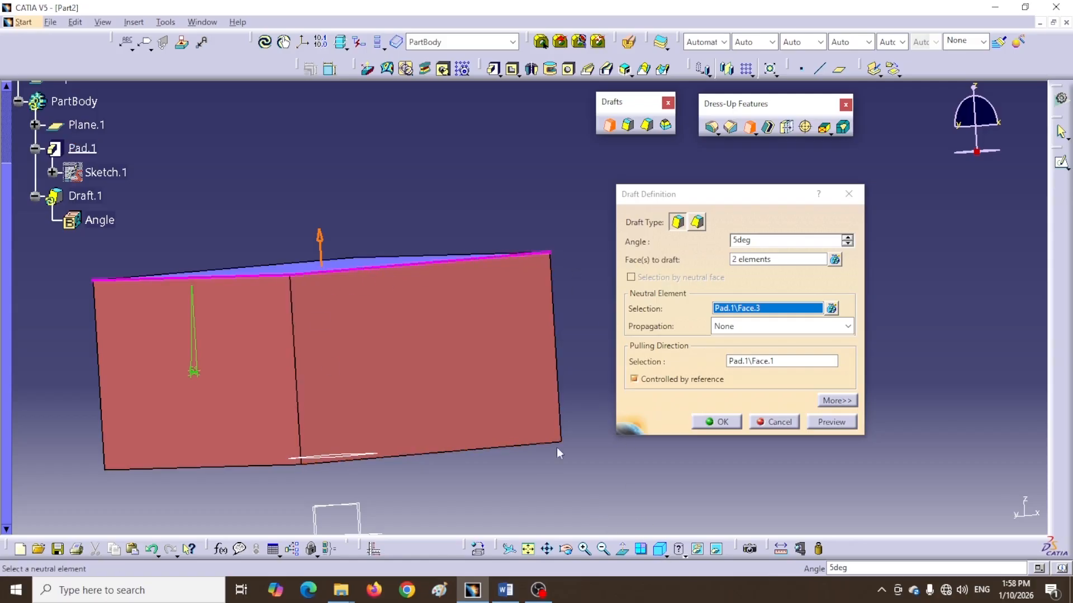
middle_drag(486, 514, 472, 458)
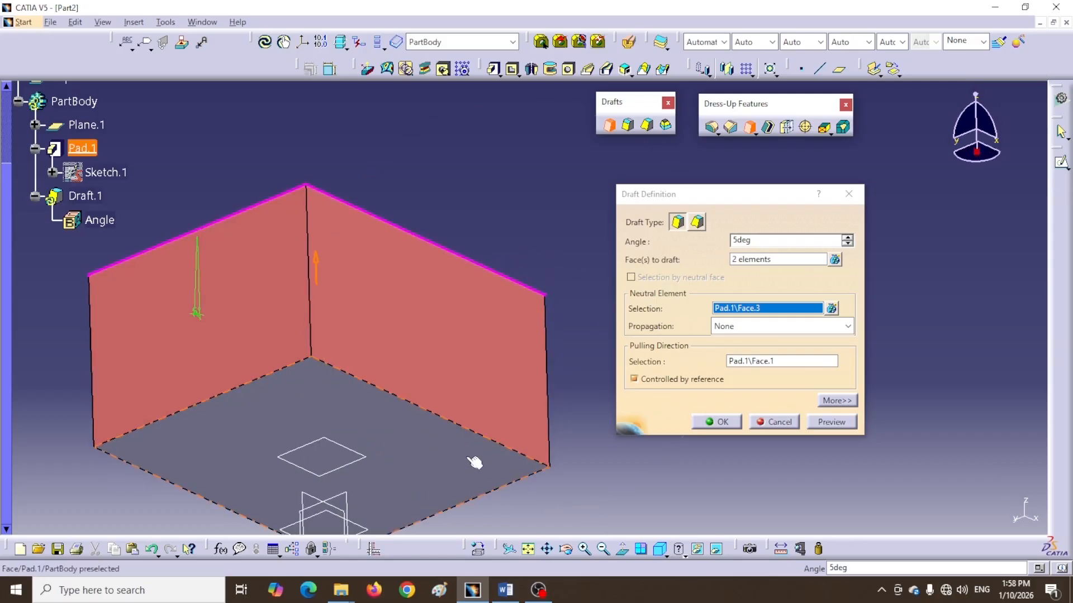
middle_drag(491, 206, 496, 354)
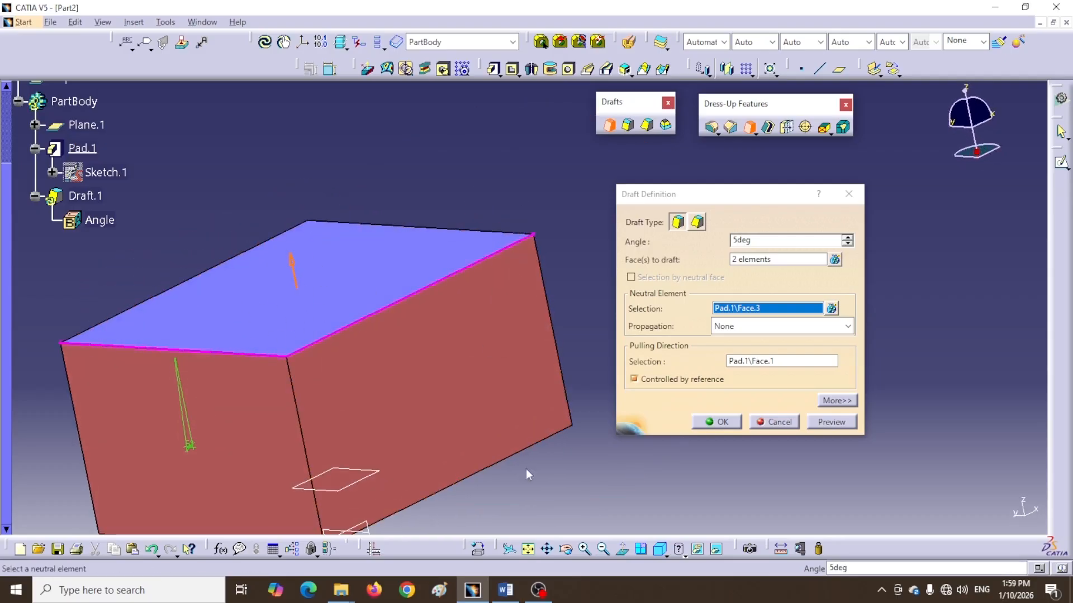
middle_drag(595, 529, 589, 496)
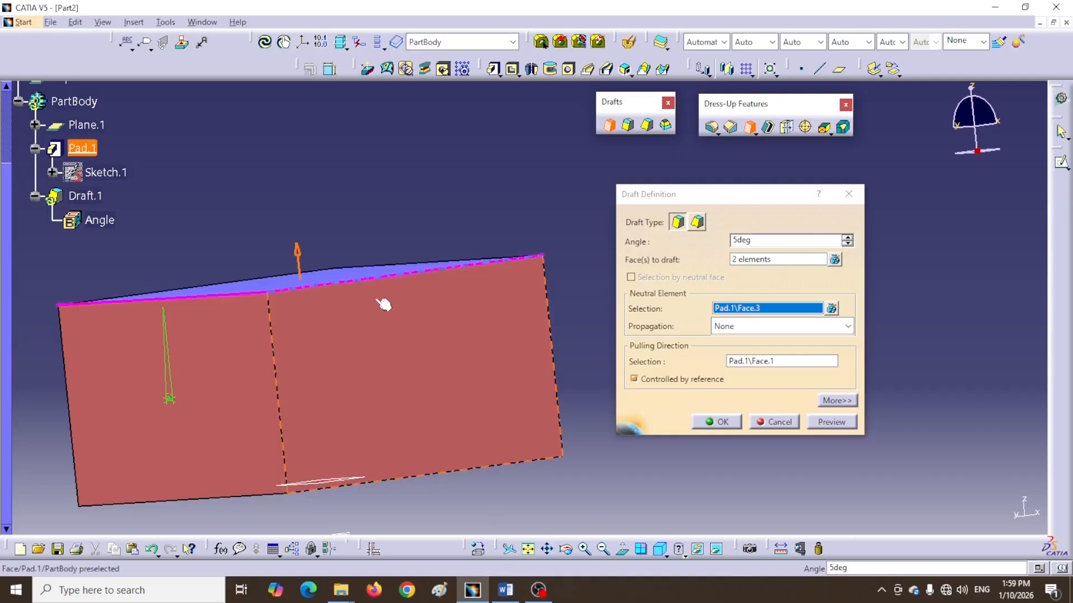
middle_drag(434, 408, 410, 317)
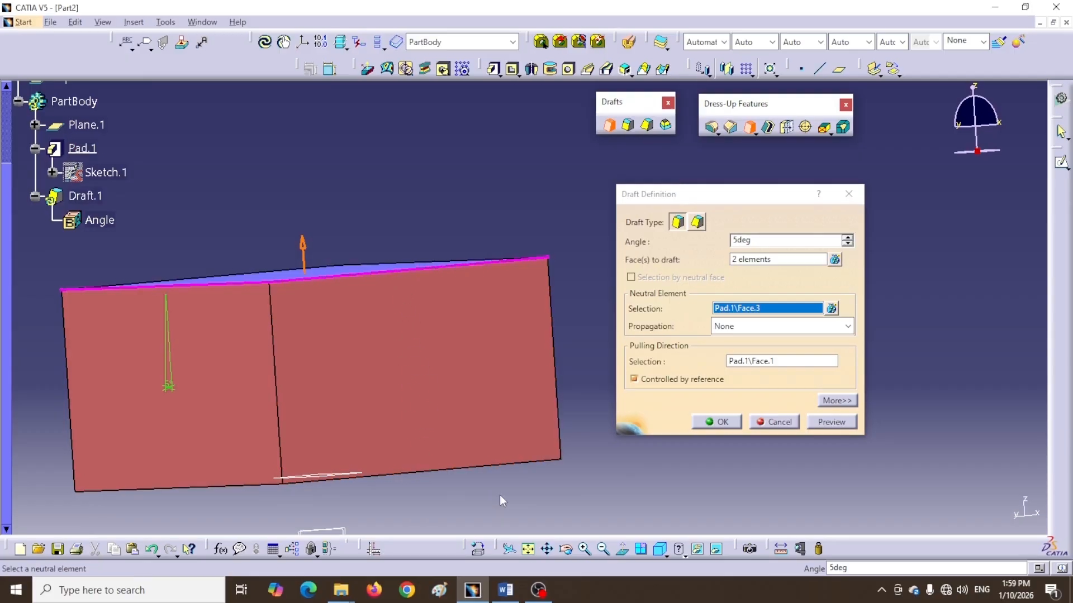
middle_drag(499, 495, 484, 378)
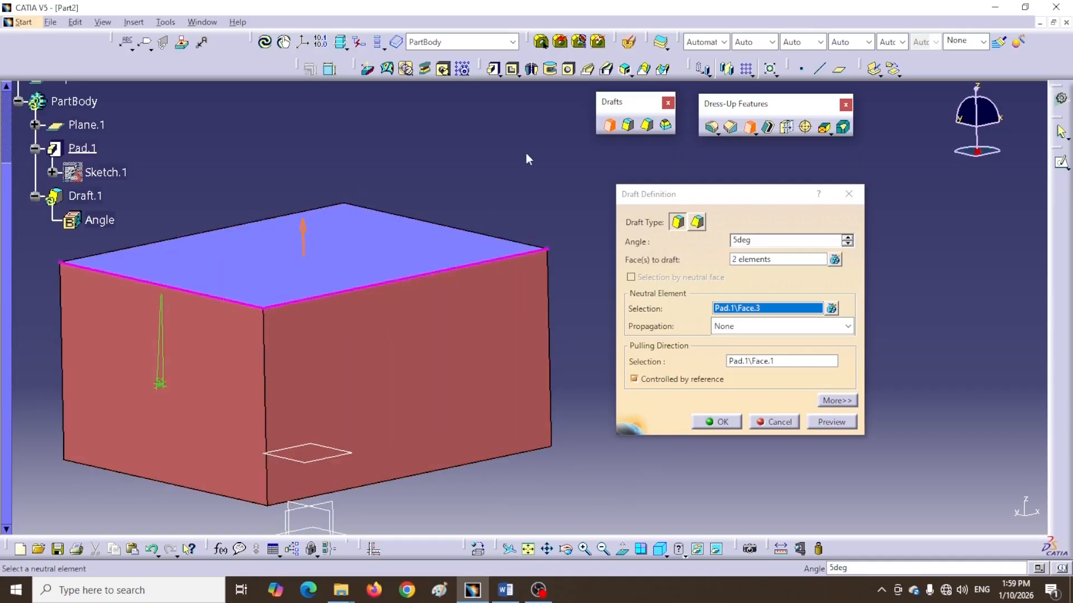
middle_drag(525, 154, 416, 252)
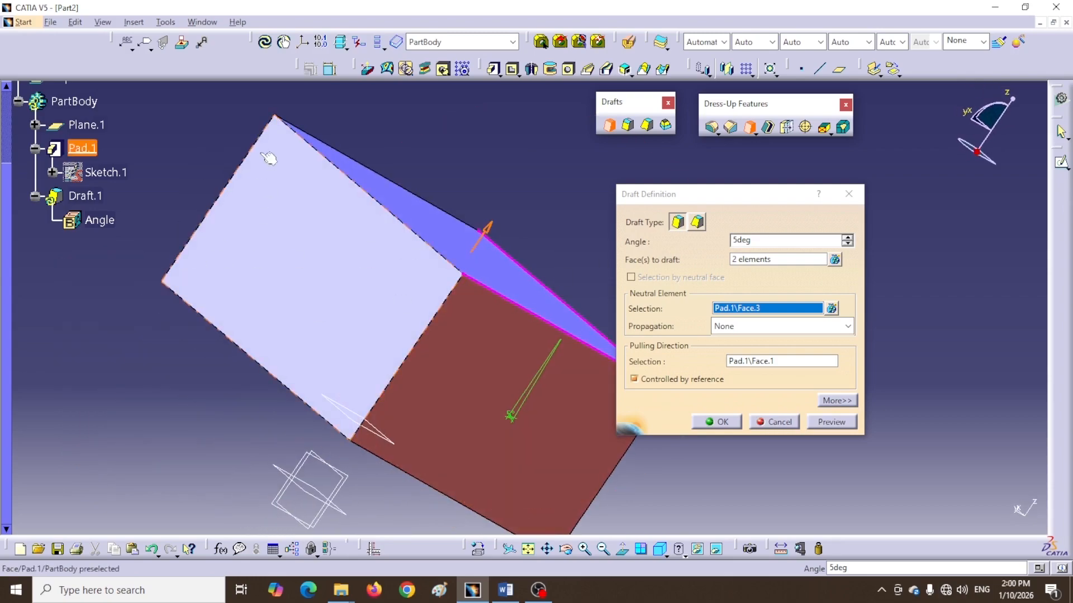
Try adding a second face as neutral element, then remove Pad.1\Face.4 from the neutral element list
click(342, 318)
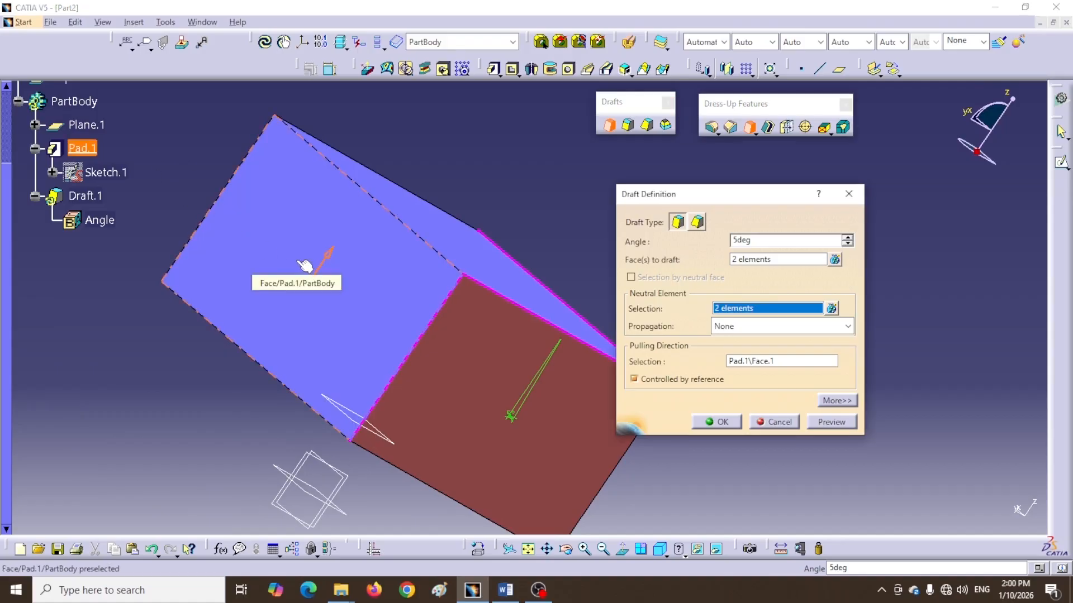
click(831, 309)
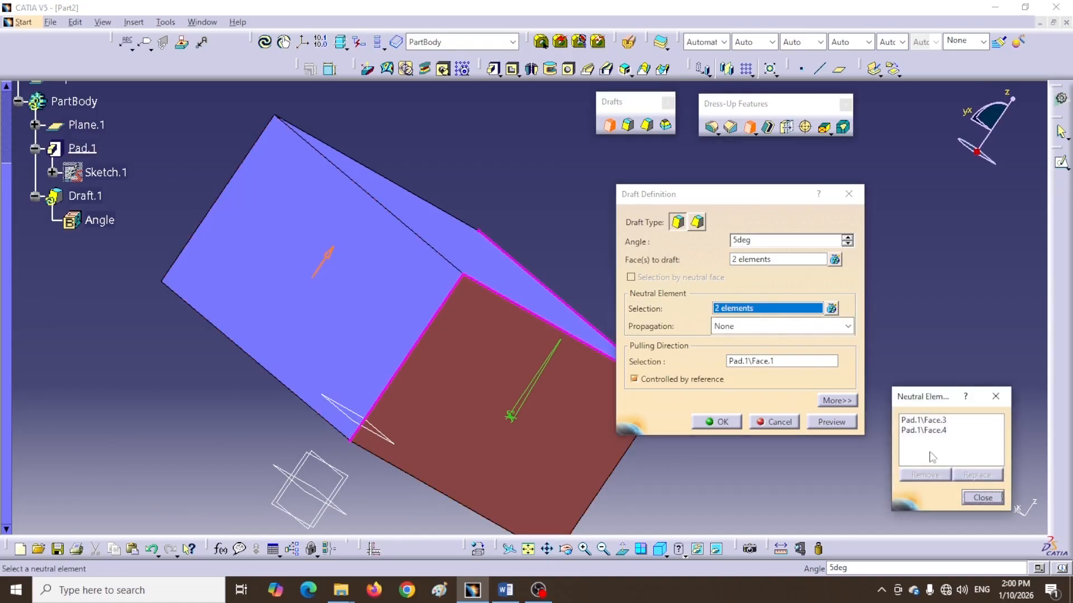
click(930, 431)
click(925, 476)
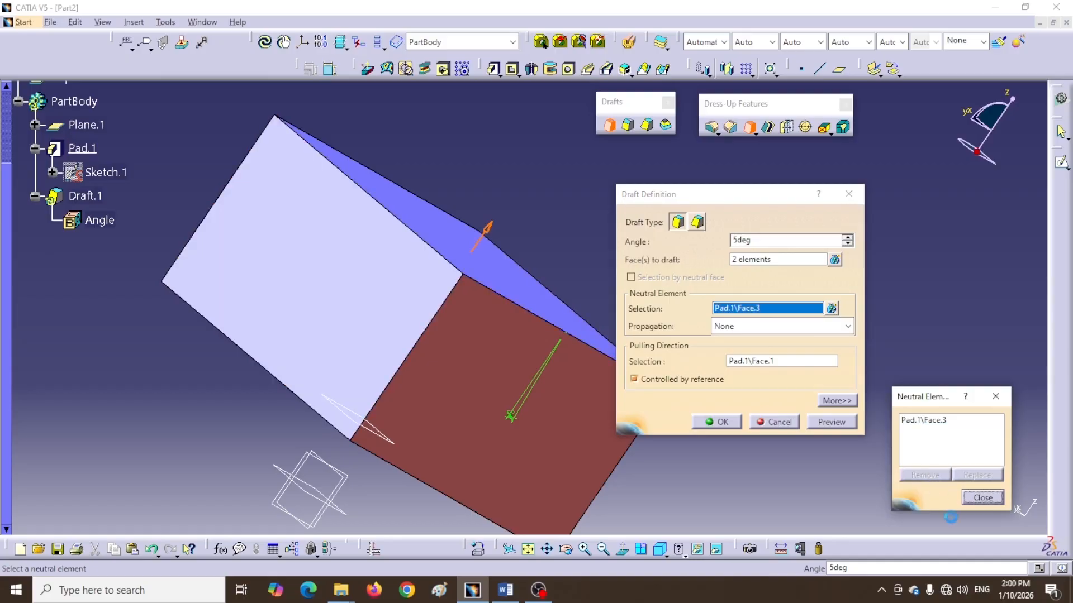
click(982, 497)
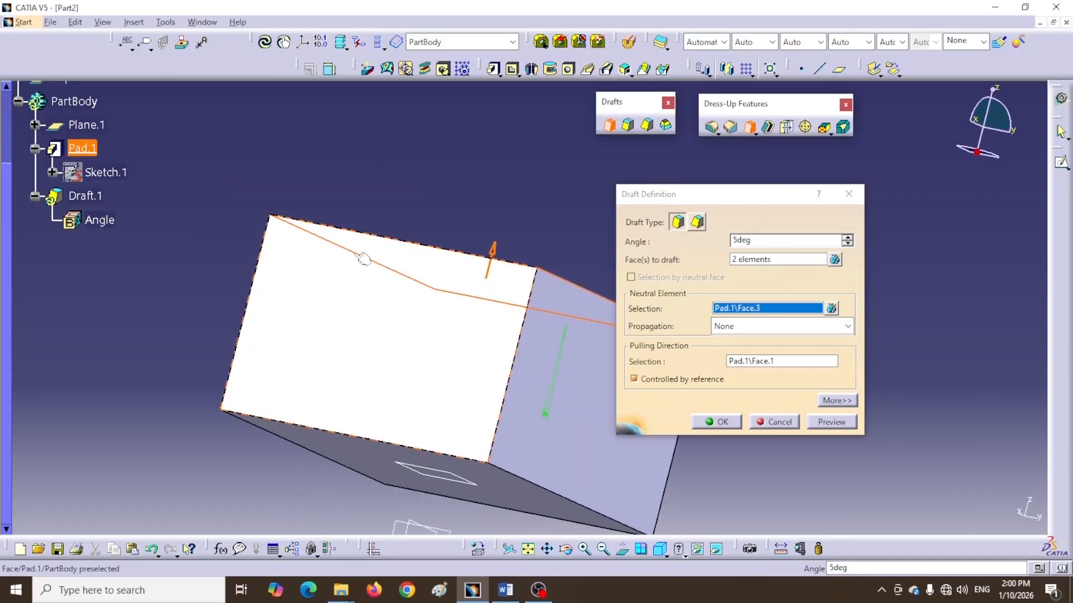
Add a second face to the neutral element, then remove Pad.1\Face.5 from the neutral element list
click(398, 364)
middle_drag(469, 198, 371, 328)
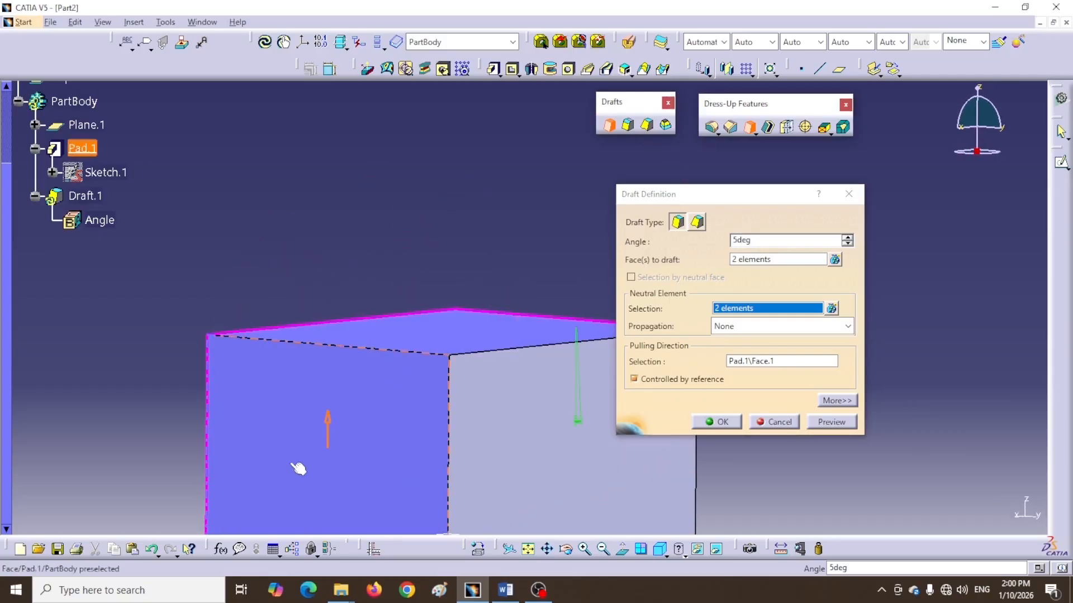
click(832, 309)
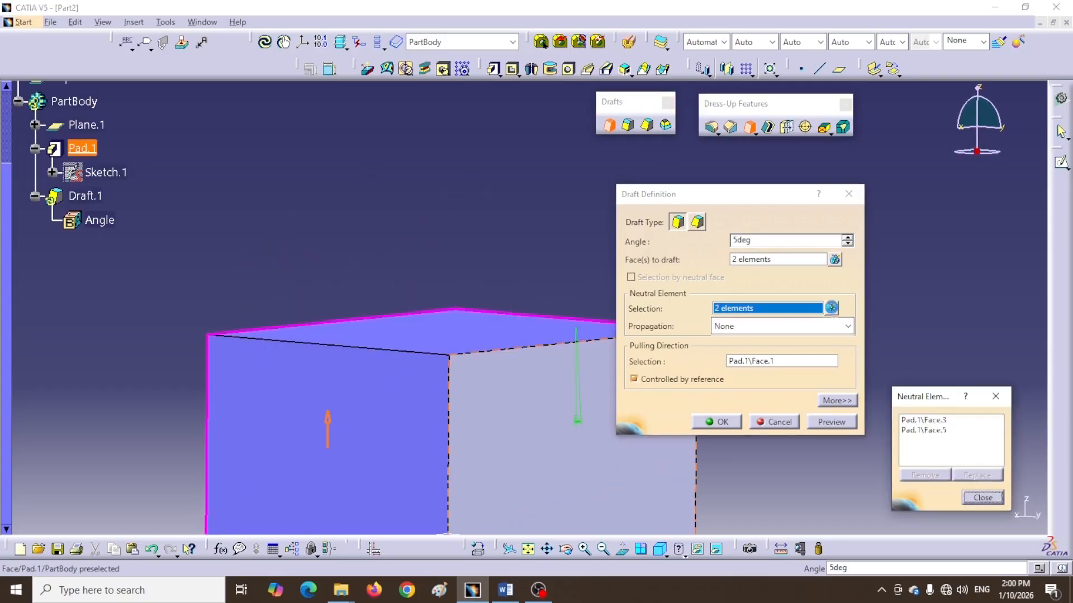
click(922, 431)
click(925, 475)
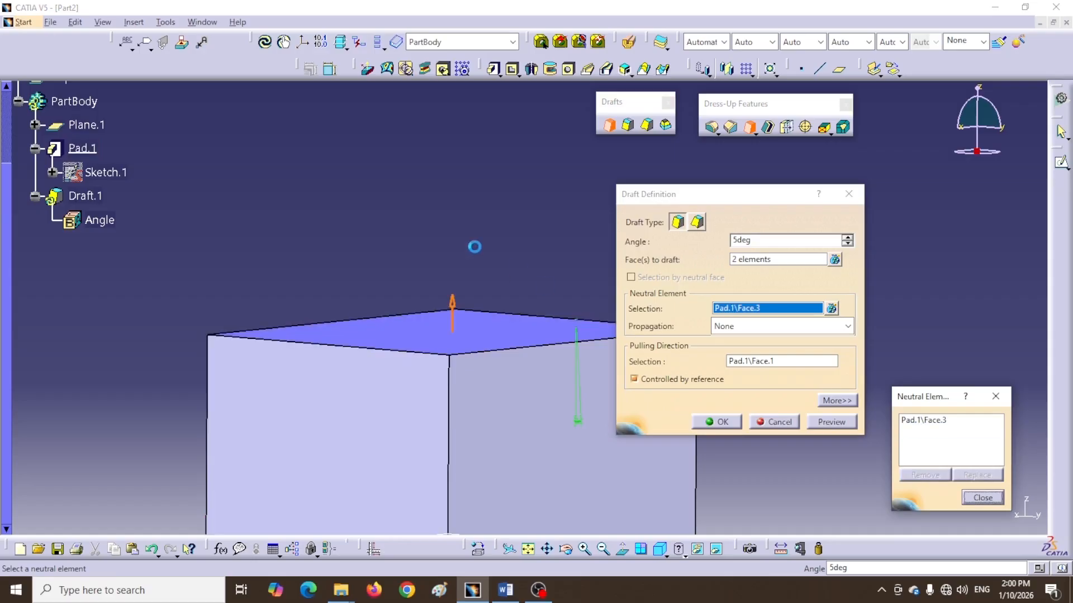
middle_drag(517, 270, 376, 438)
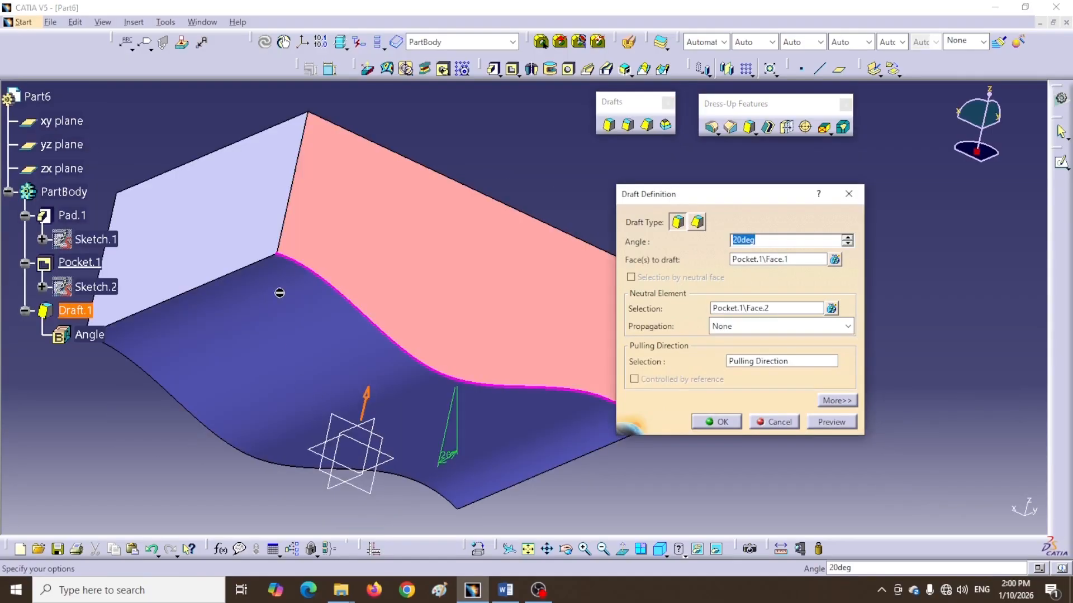
middle_drag(524, 203, 444, 171)
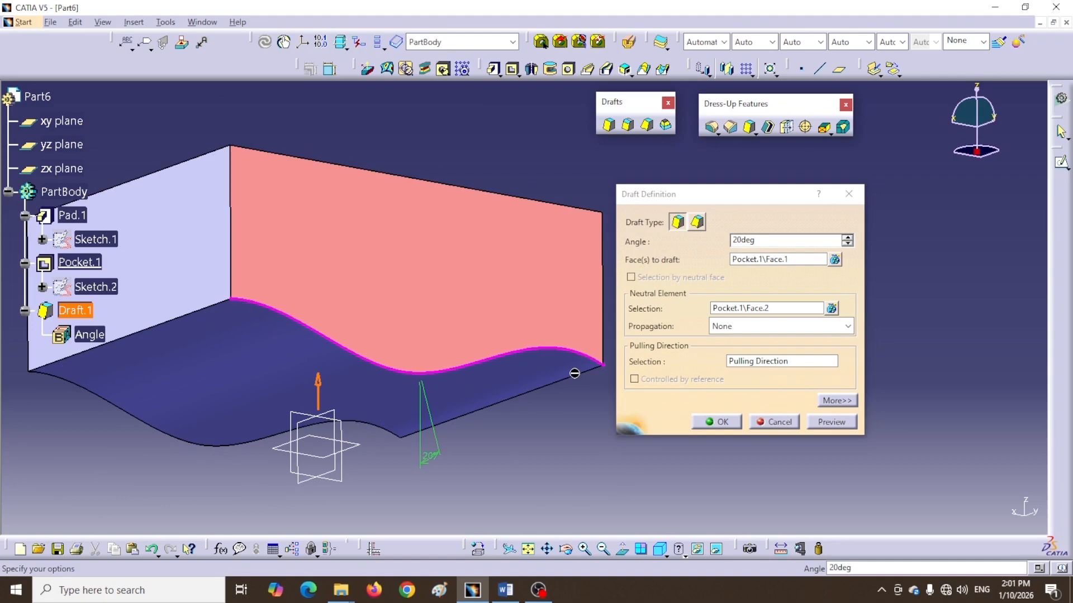
mouse_move(438, 134)
middle_down()
mouse_move(438, 158)
mouse_move(419, 100)
mouse_move(432, 129)
middle_up()
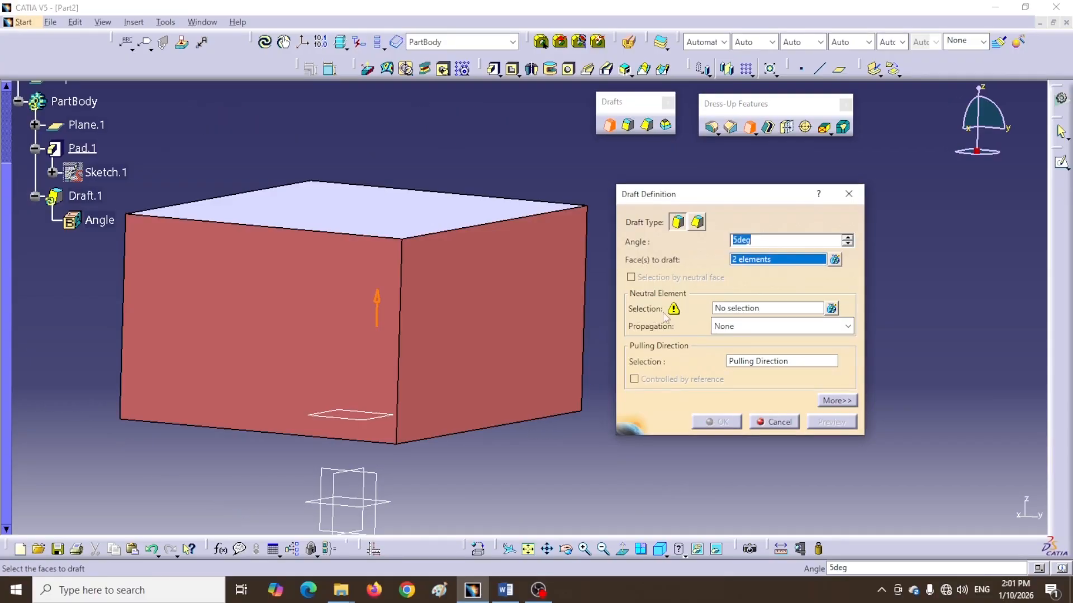
Select the bottom face of the box as neutral element, then remove Pad.1\Face.3 from the neutral element list
click(771, 313)
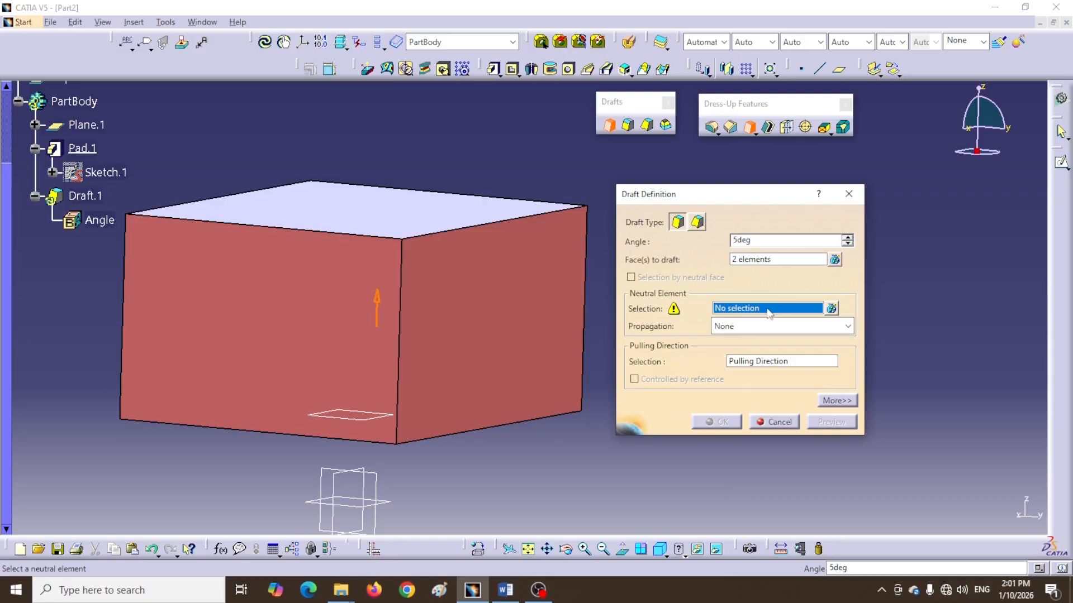
middle_drag(499, 464, 520, 388)
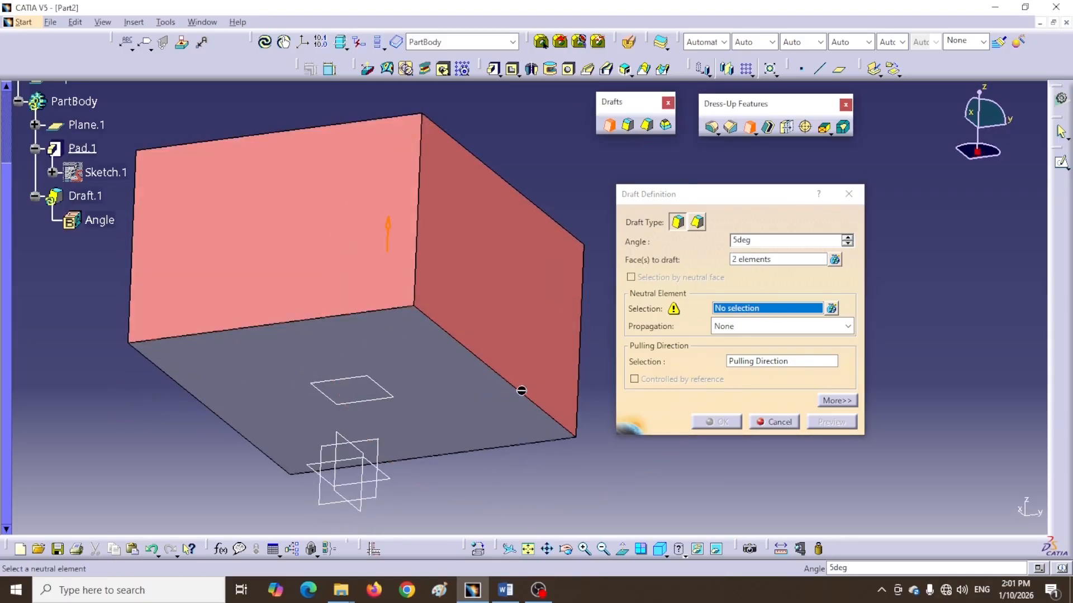
click(423, 366)
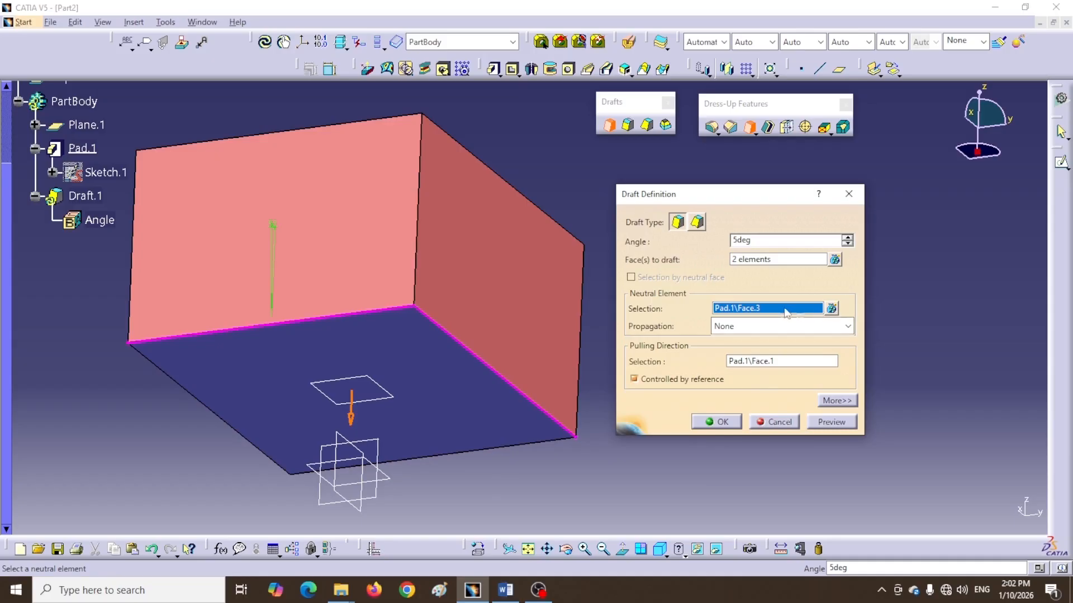
click(832, 308)
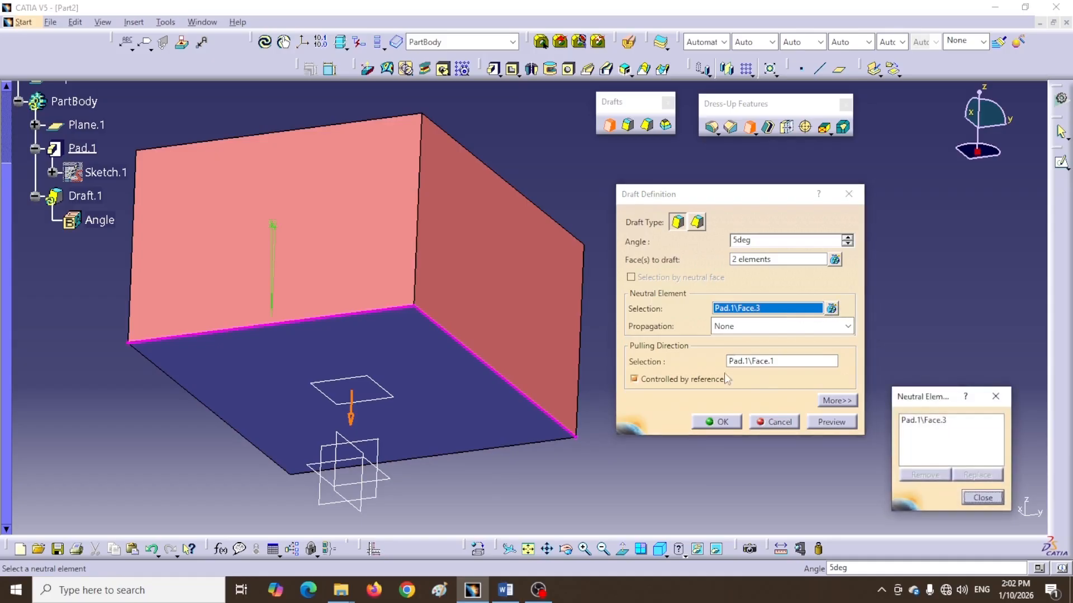
click(922, 421)
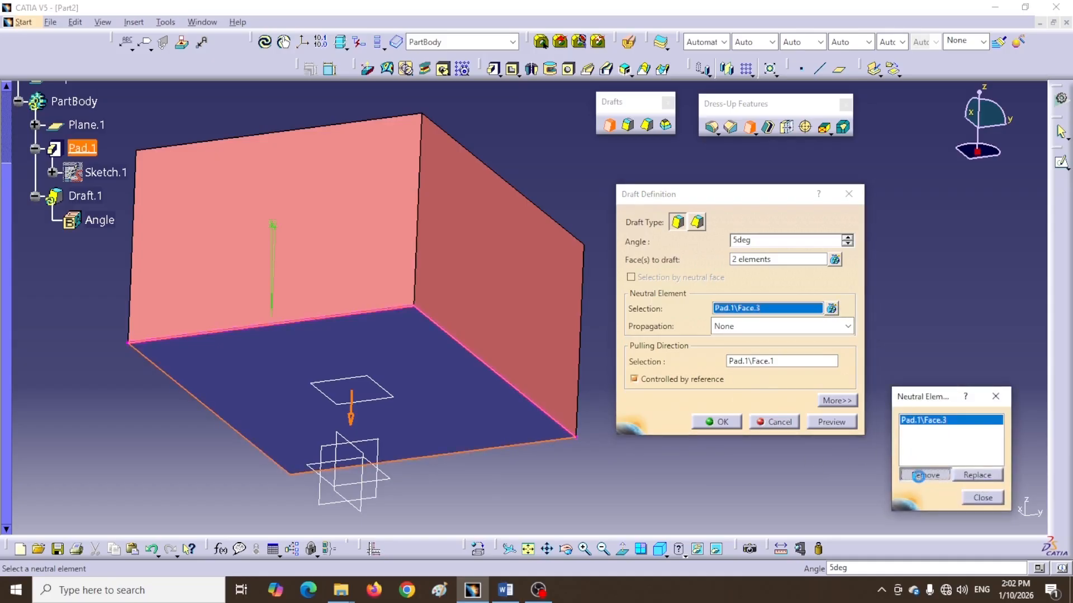
click(924, 474)
Select the xy plane as the neutral element of the draft
click(659, 549)
click(664, 557)
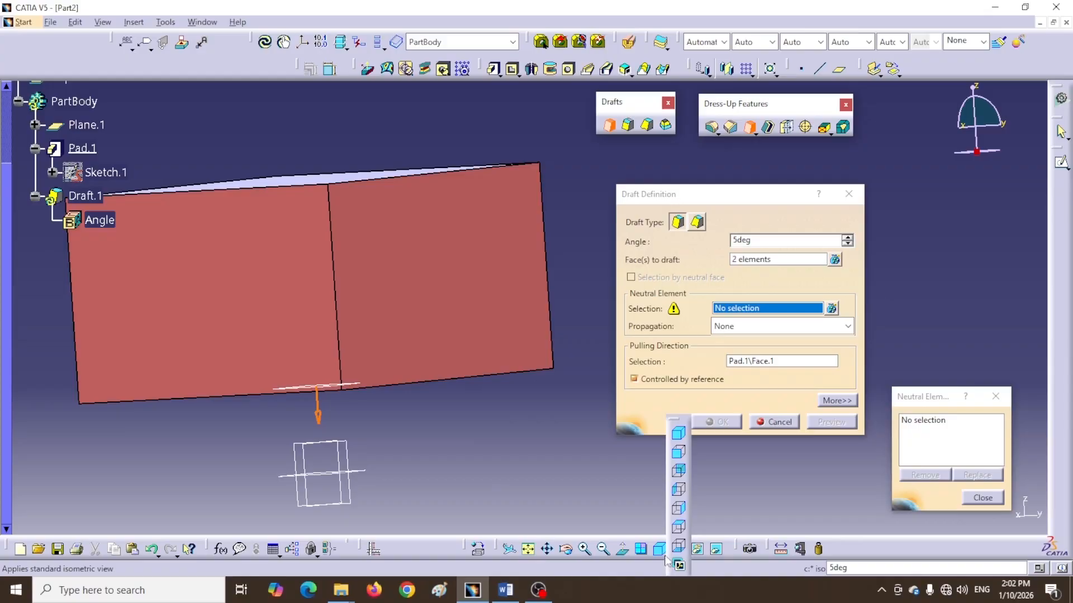
click(677, 509)
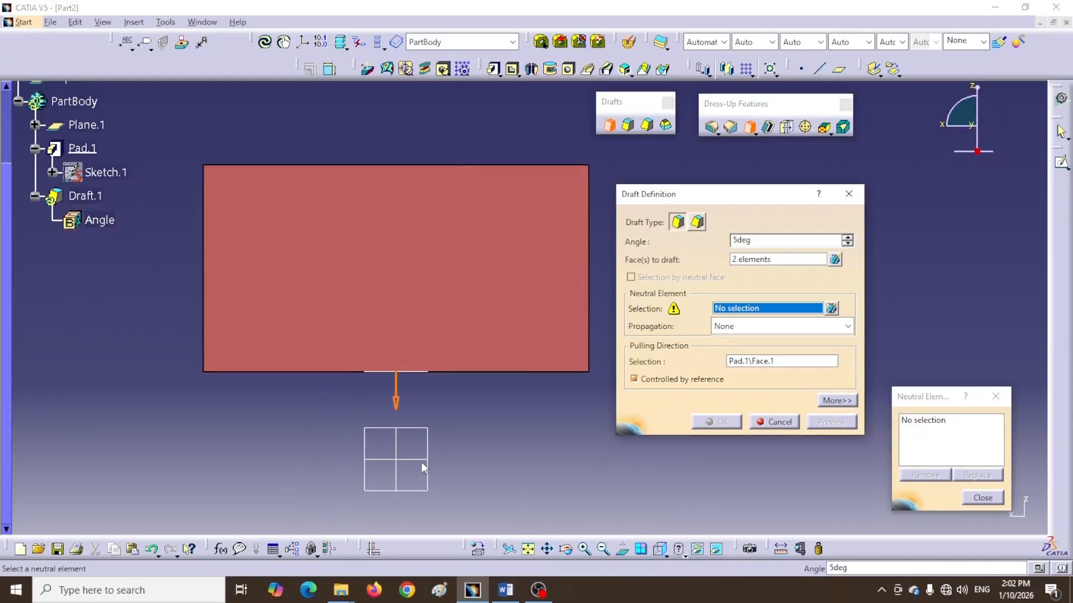
scroll(92, 350, up, 2)
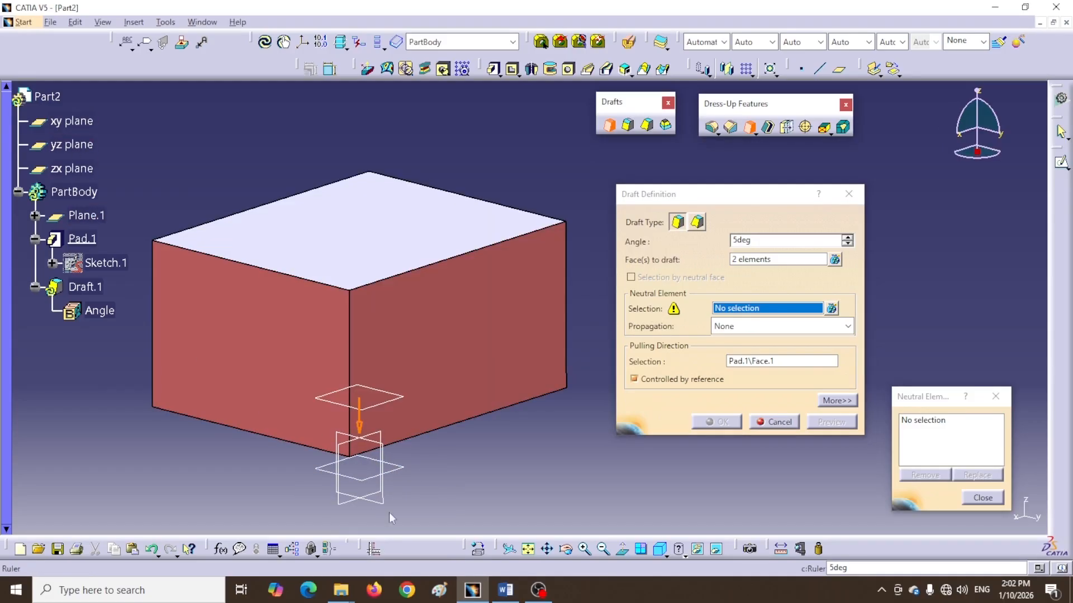
click(406, 475)
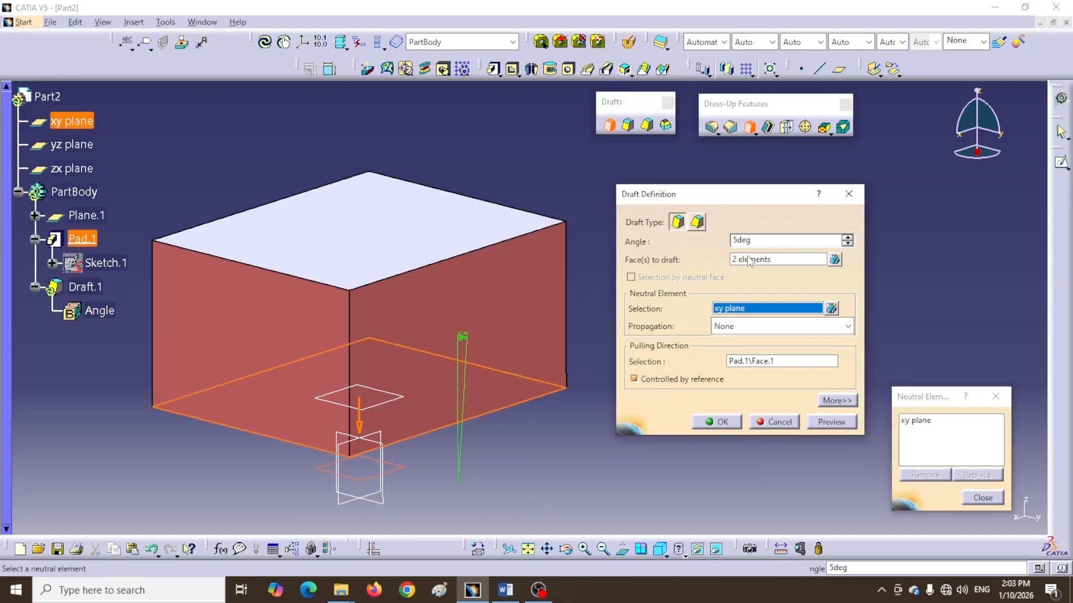
Set the draft angle to 10deg, preview the draft and confirm the Draft Definition
click(835, 429)
middle_drag(329, 369, 385, 435)
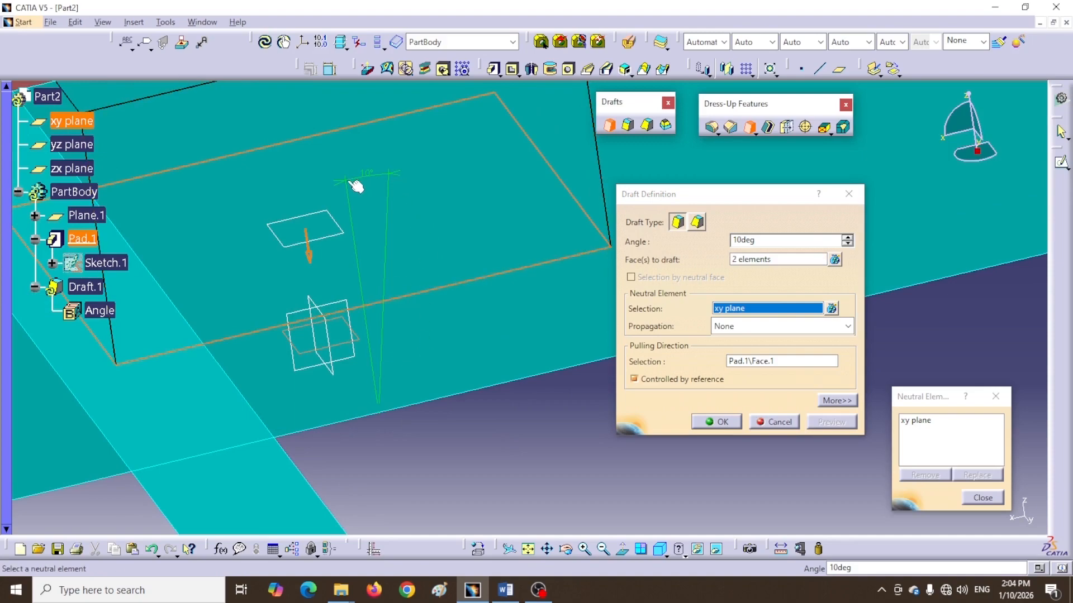
middle_drag(342, 232, 520, 328)
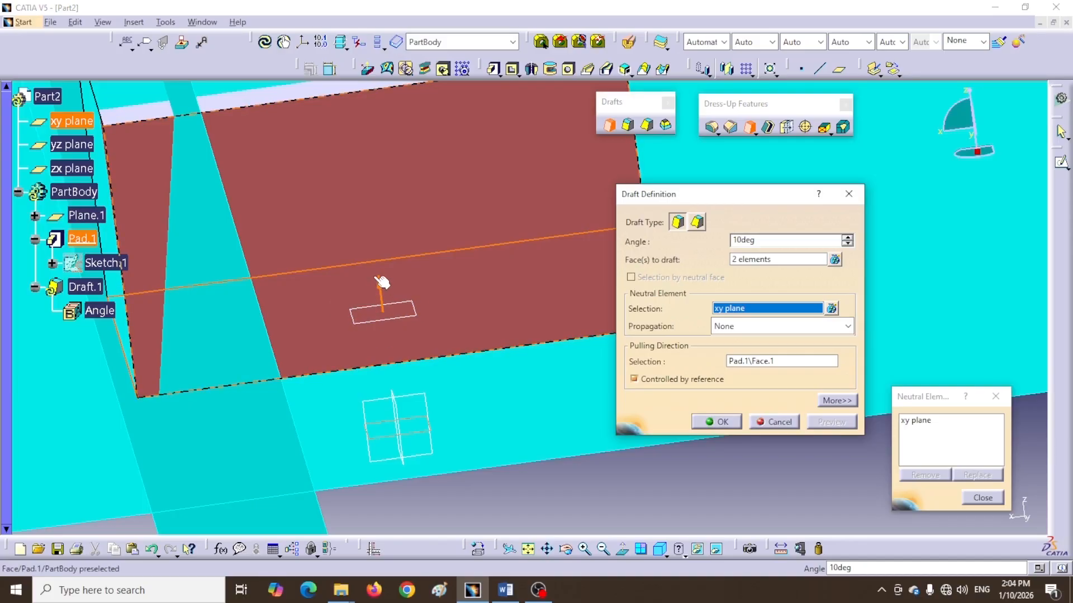
click(382, 311)
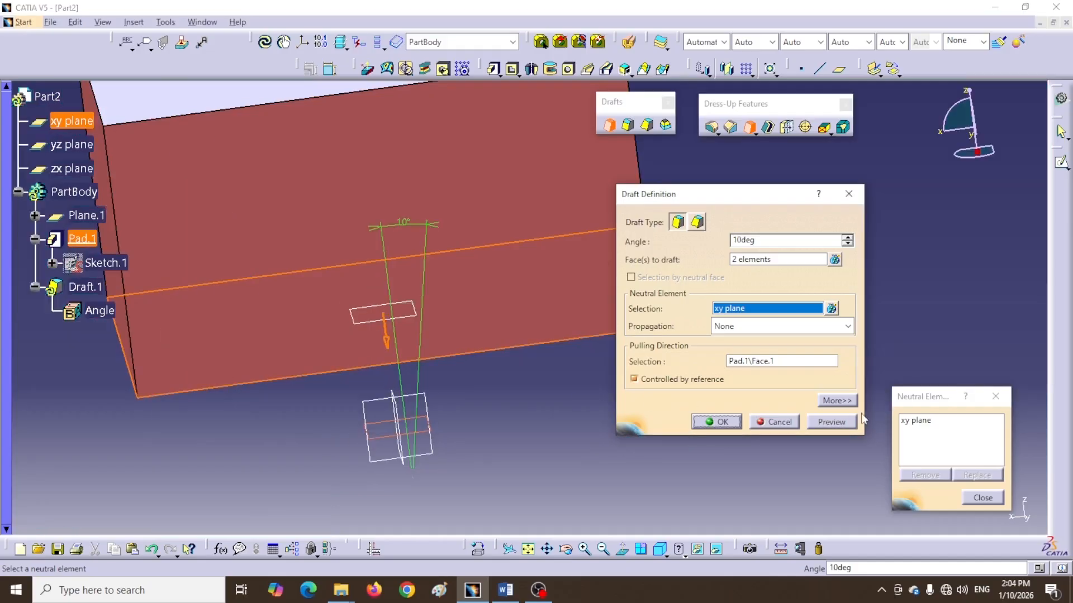
click(824, 422)
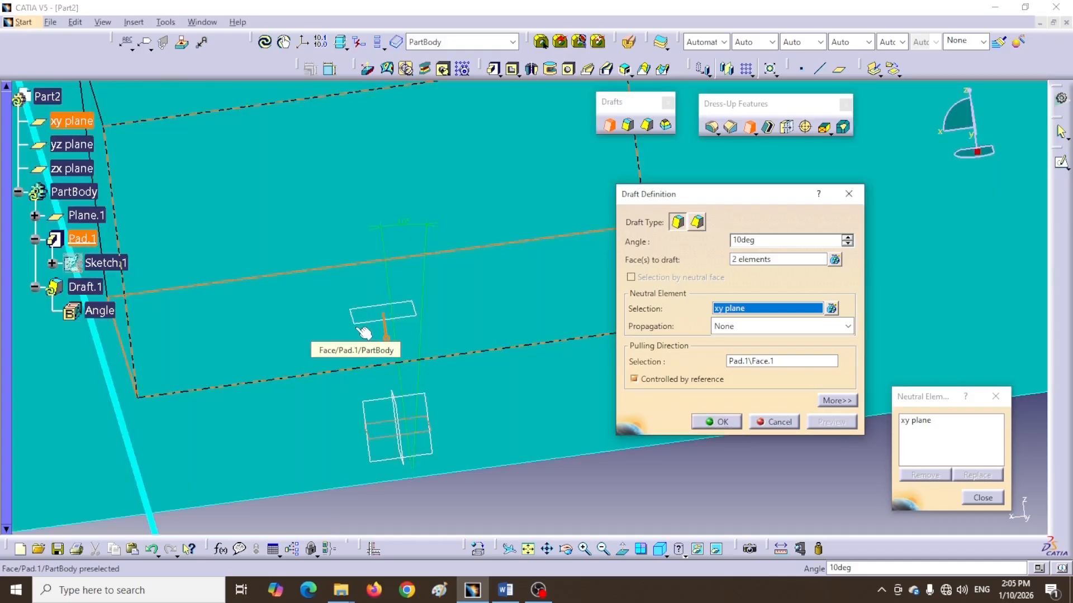
click(717, 423)
Inspect the drafted box from the front, back and top standard views
middle_drag(314, 274, 335, 406)
mouse_move(501, 333)
middle_down()
mouse_move(470, 287)
mouse_move(424, 276)
mouse_move(451, 339)
mouse_move(503, 330)
middle_up()
click(139, 359)
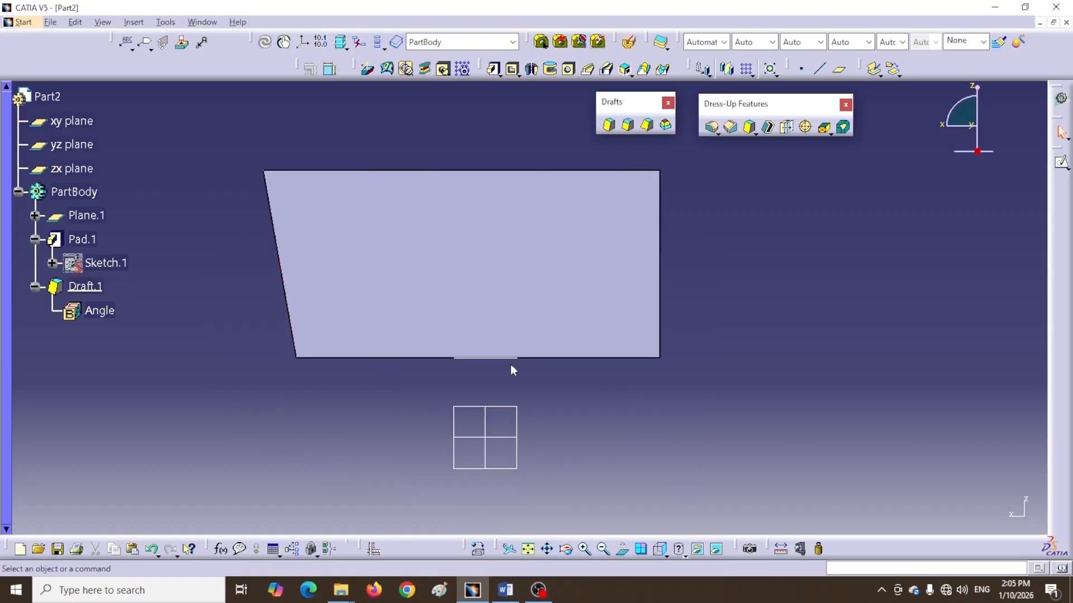
click(662, 552)
click(666, 556)
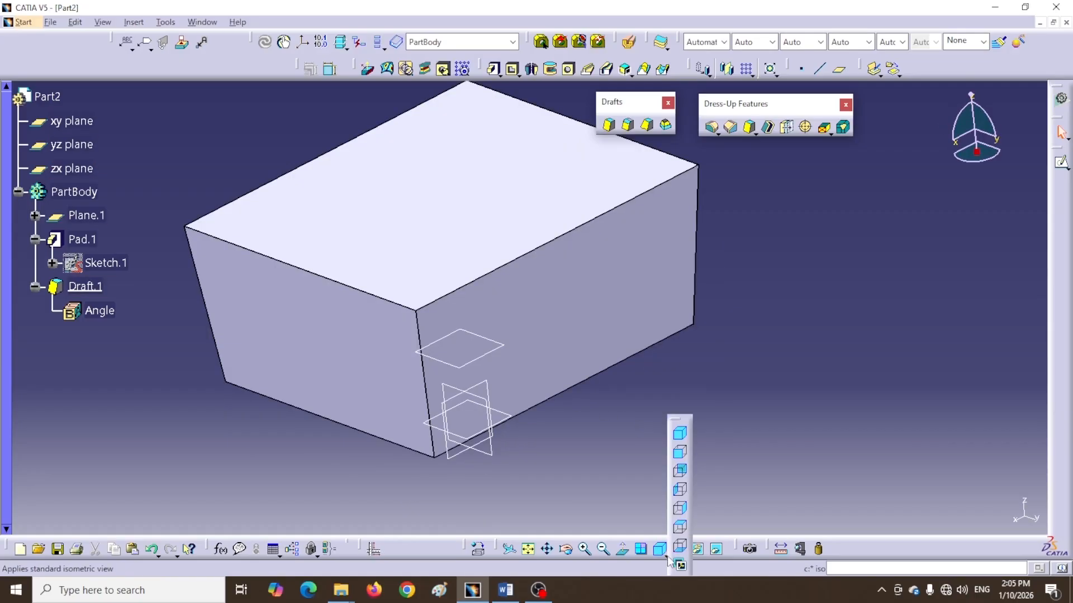
click(680, 528)
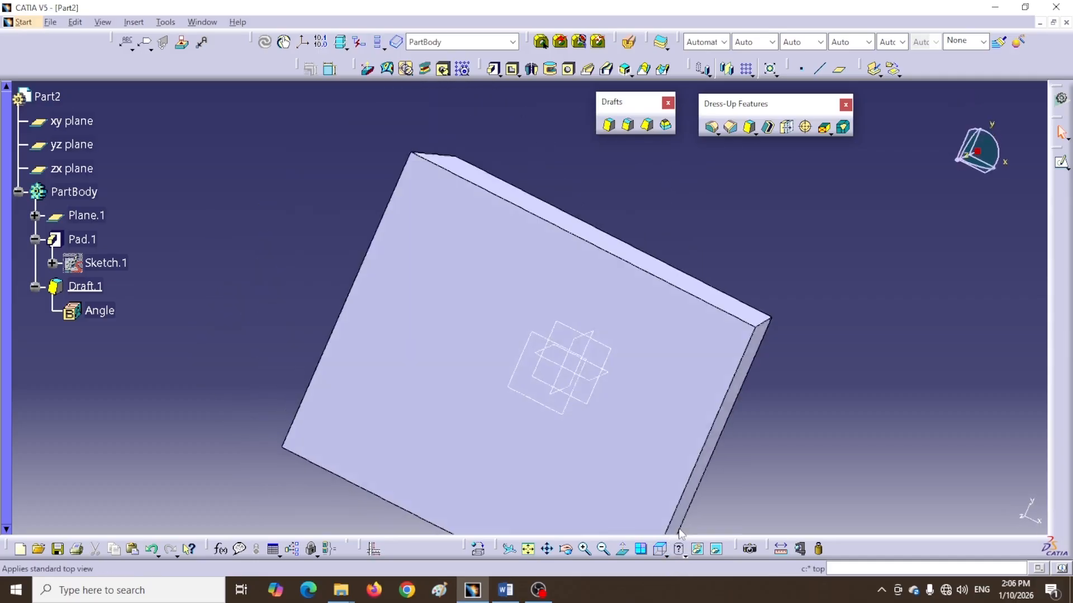
Set the PartBody's transparency to 128 in its graphic properties
middle_drag(570, 439, 518, 431)
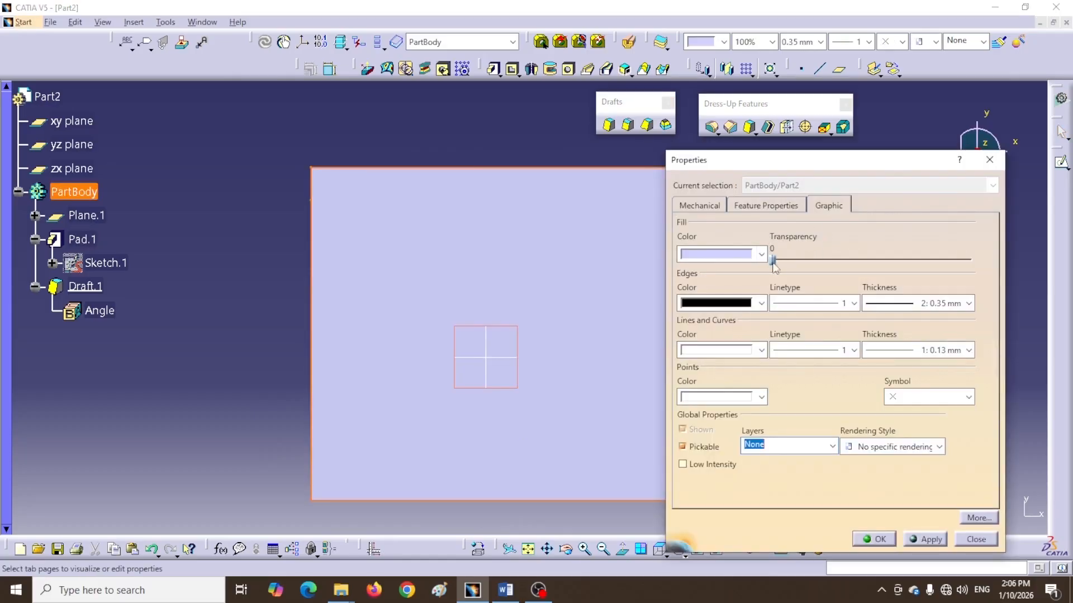
drag(773, 260, 872, 261)
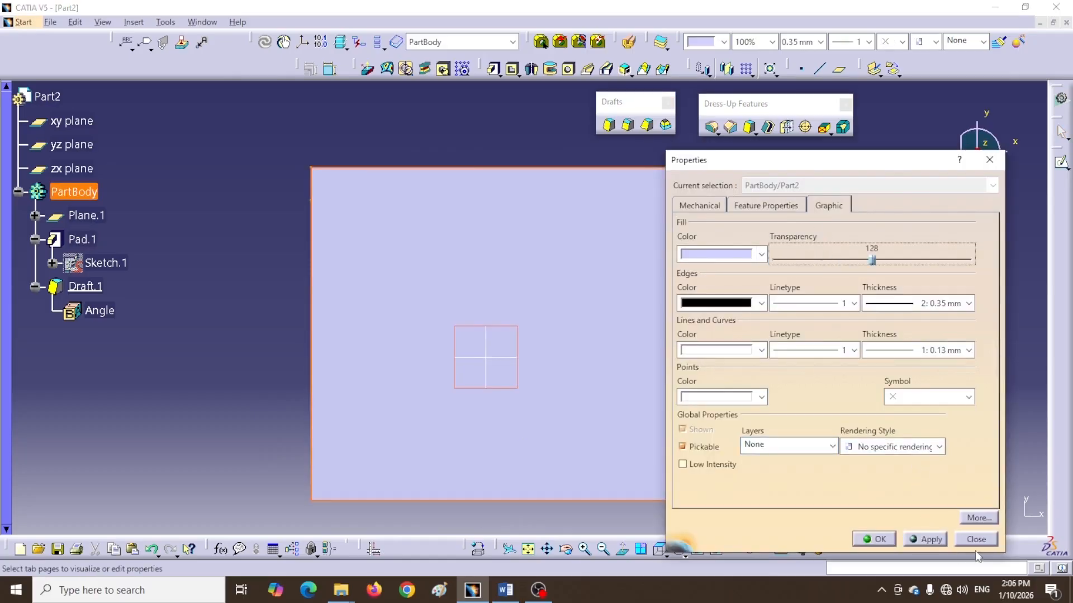
click(876, 539)
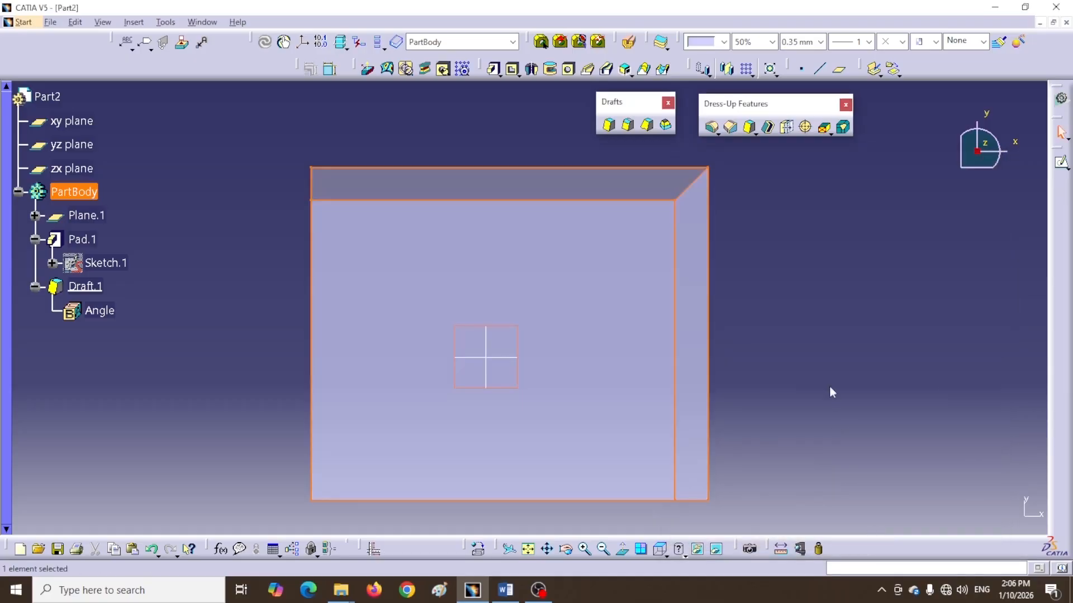
Show Sketch.1 in the viewport
middle_drag(827, 379, 795, 376)
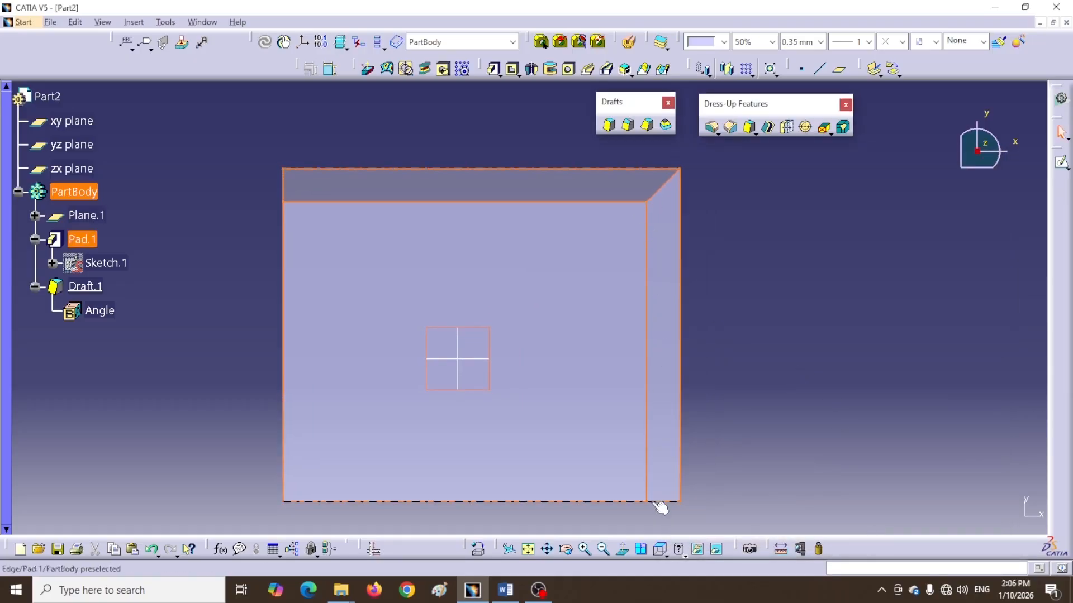
click(27, 263)
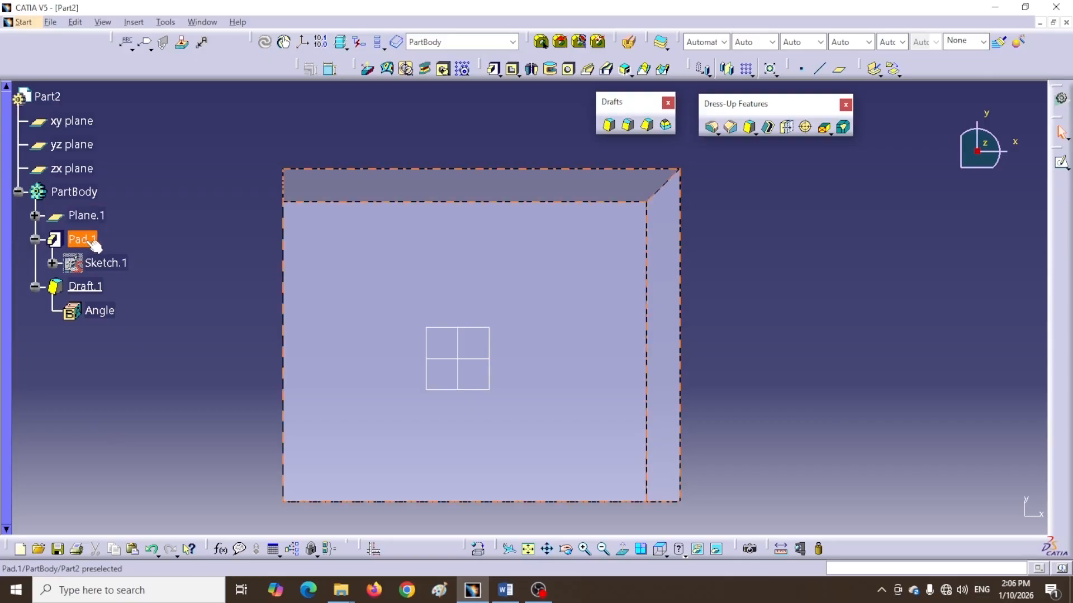
right_click(111, 266)
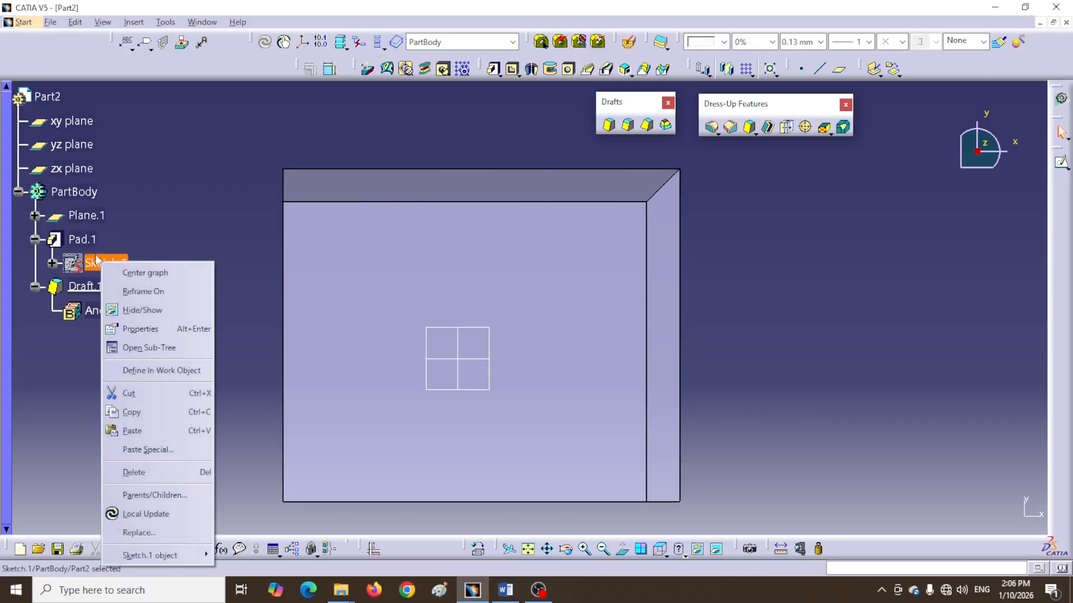
click(146, 313)
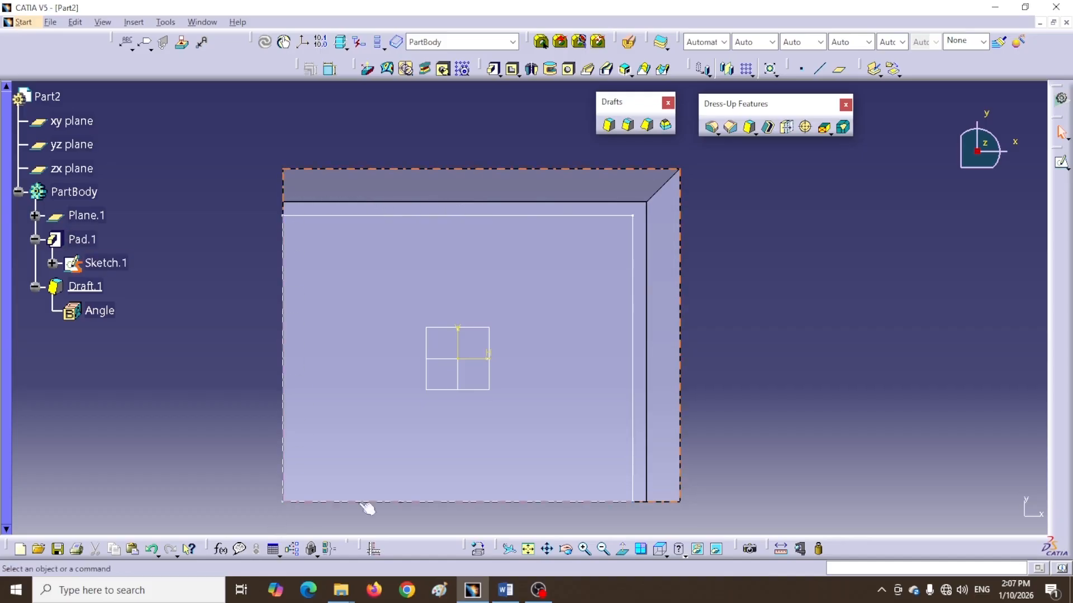
Reopen Draft.1 for editing and remove the xy plane from its neutral element list
click(667, 556)
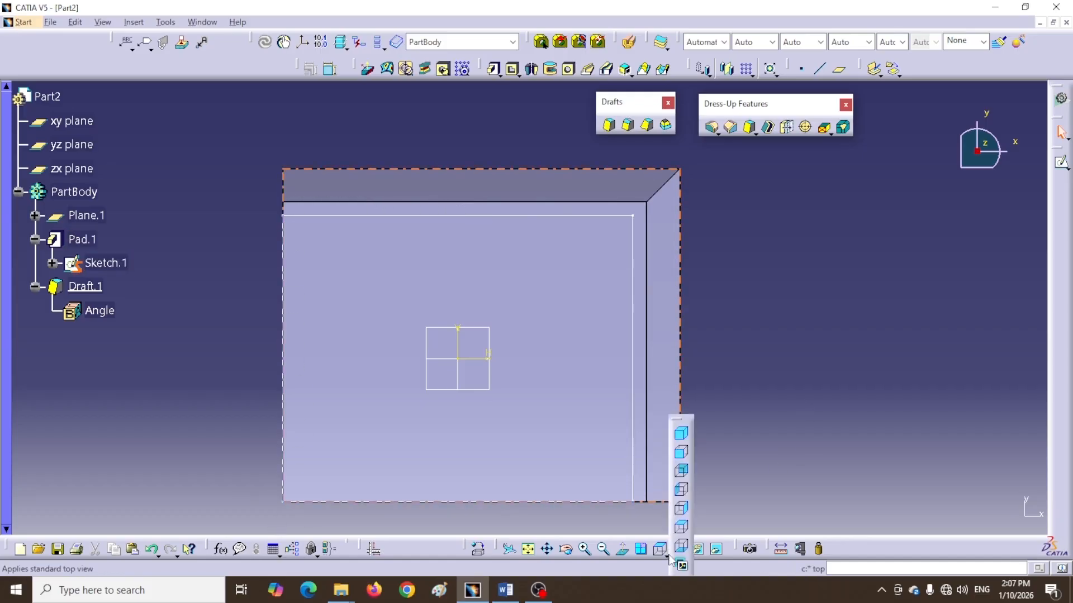
click(681, 434)
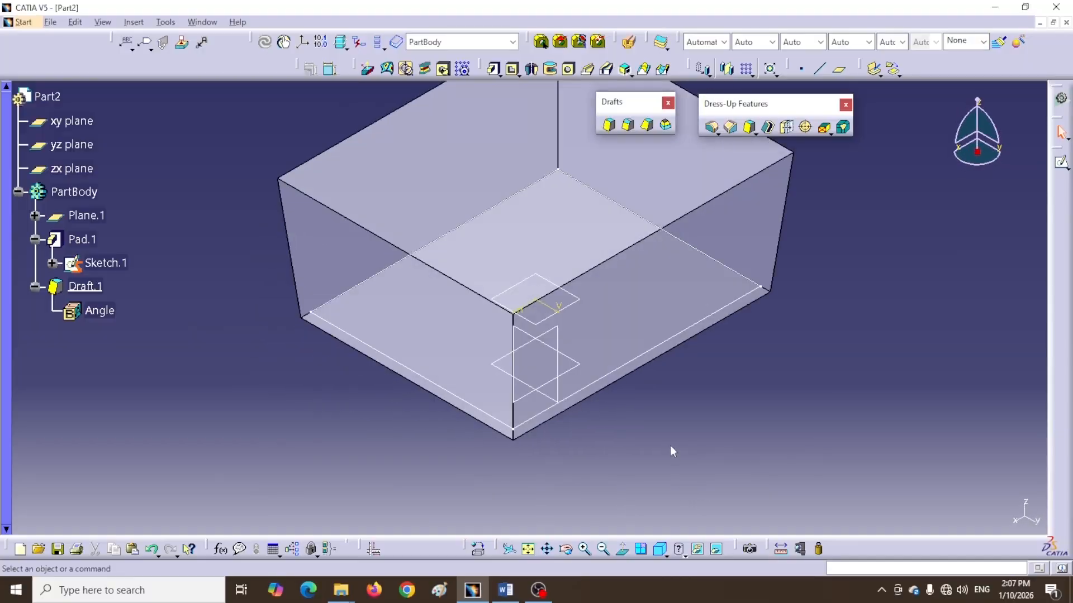
mouse_move(637, 469)
middle_down()
mouse_move(637, 479)
mouse_move(645, 458)
mouse_move(639, 479)
middle_up()
double_click(54, 285)
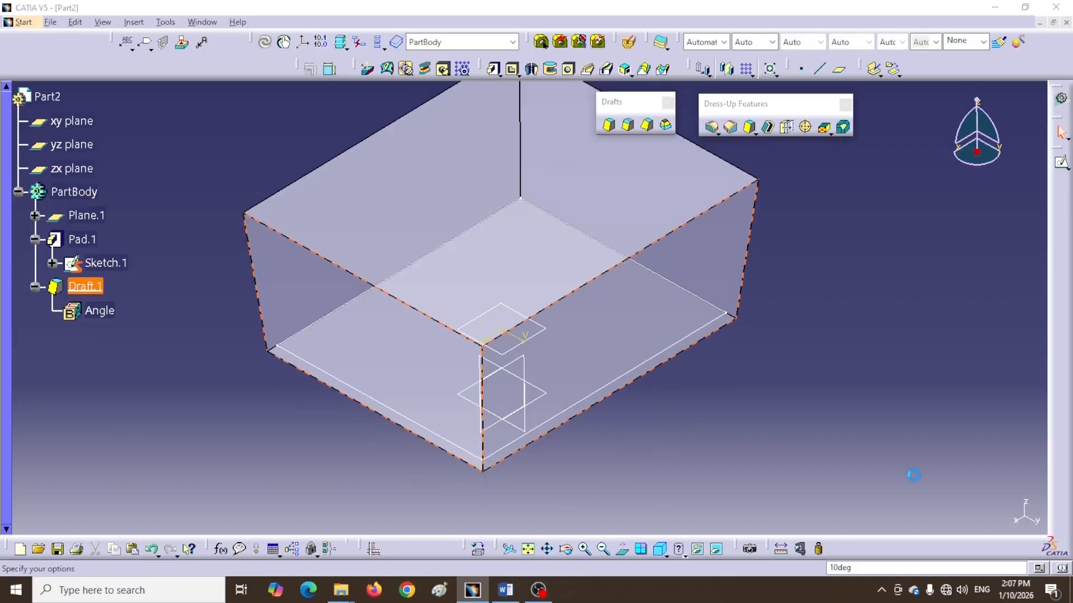
click(831, 308)
click(919, 421)
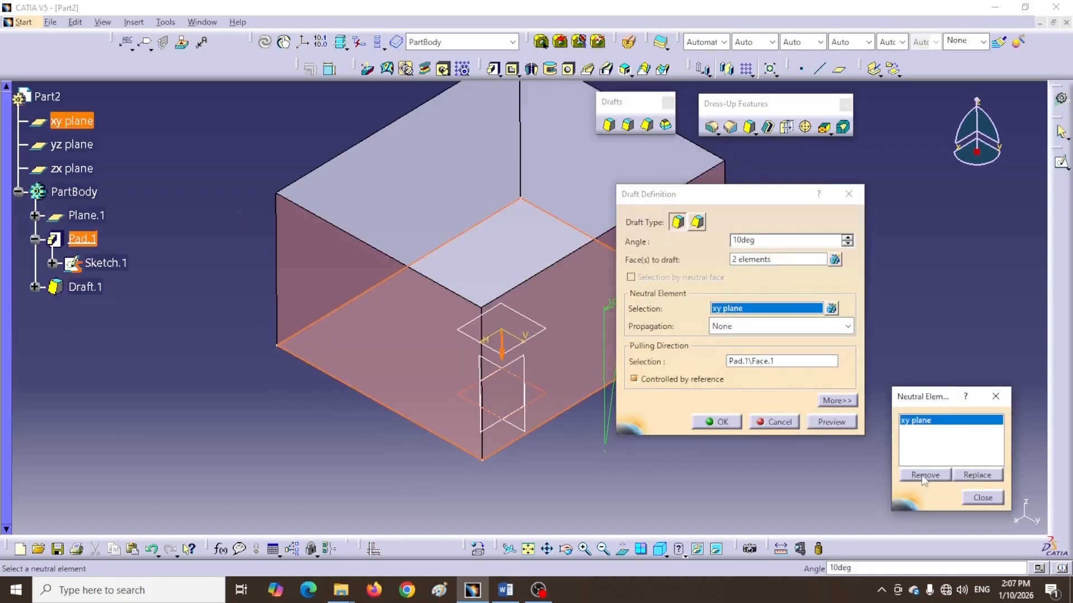
click(925, 474)
Select the bottom face of the box as the neutral element and confirm the draft
middle_drag(579, 495, 601, 379)
click(458, 409)
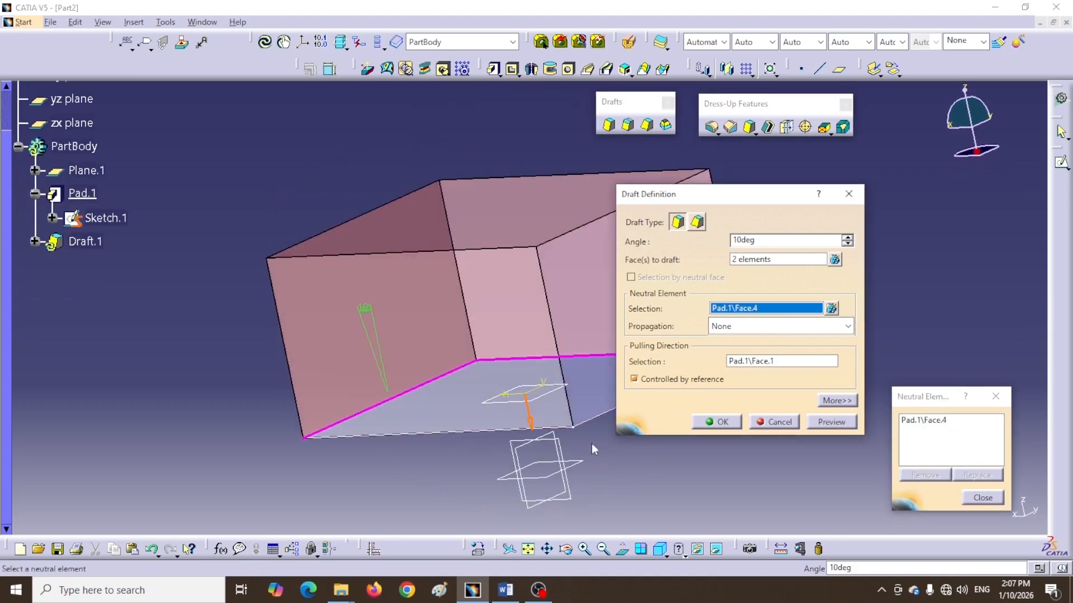
click(721, 423)
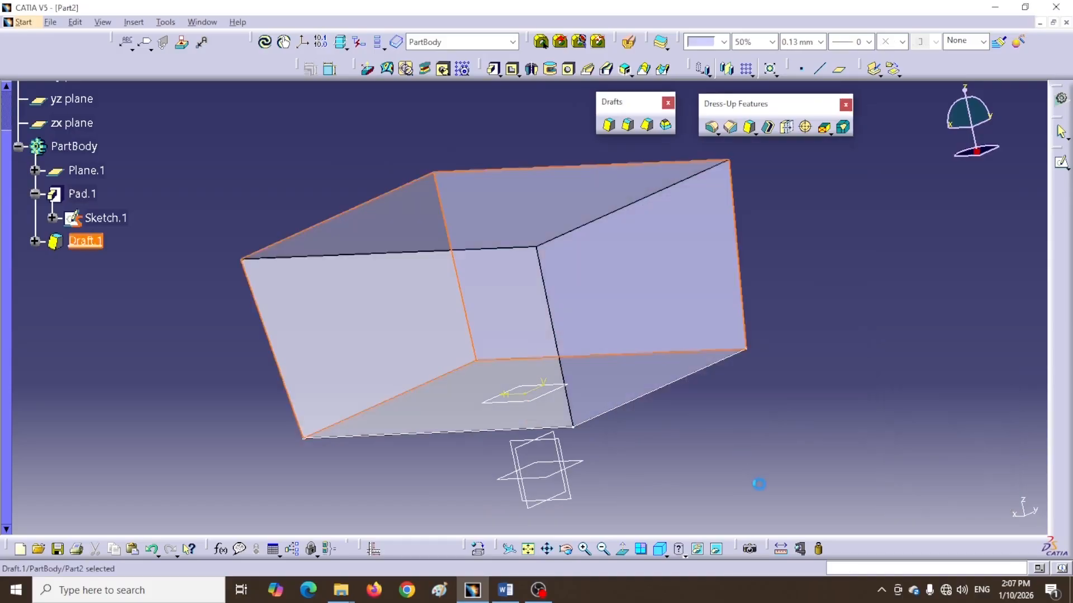
middle_drag(742, 467, 740, 529)
middle_drag(390, 165, 730, 354)
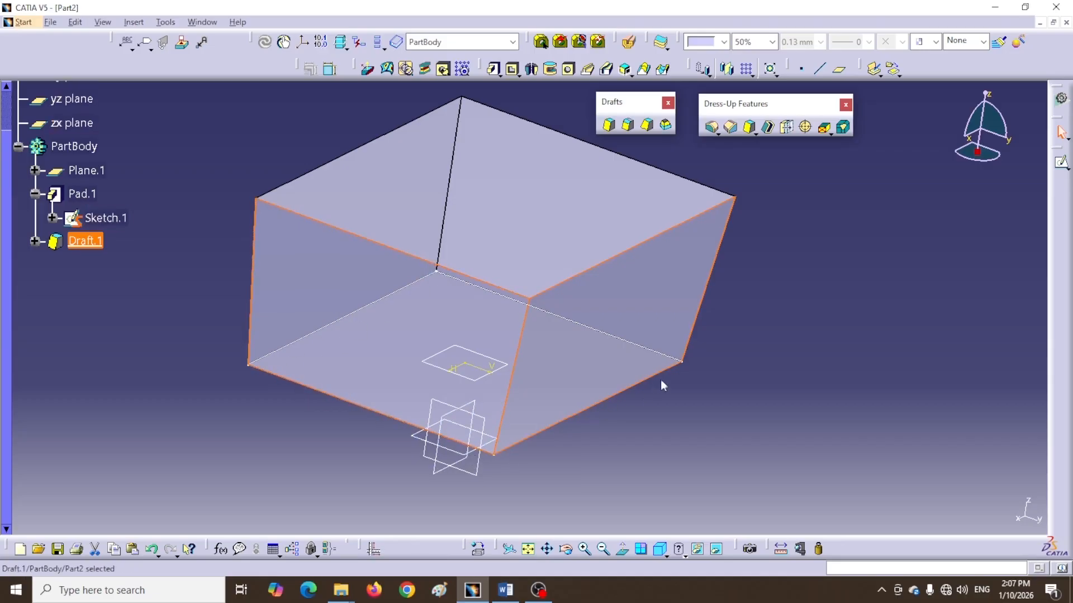
click(666, 554)
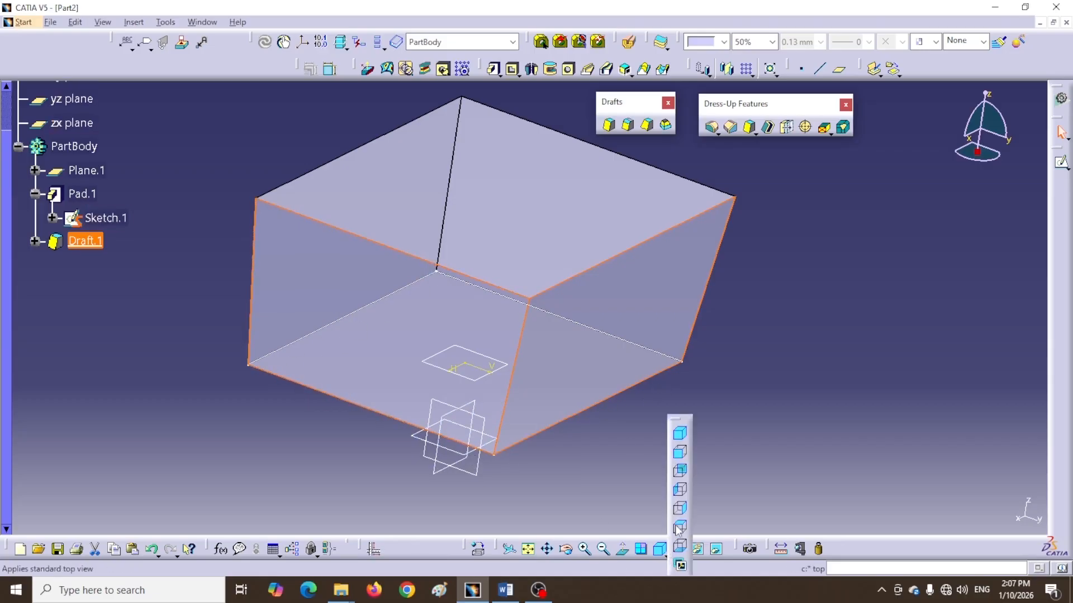
click(678, 527)
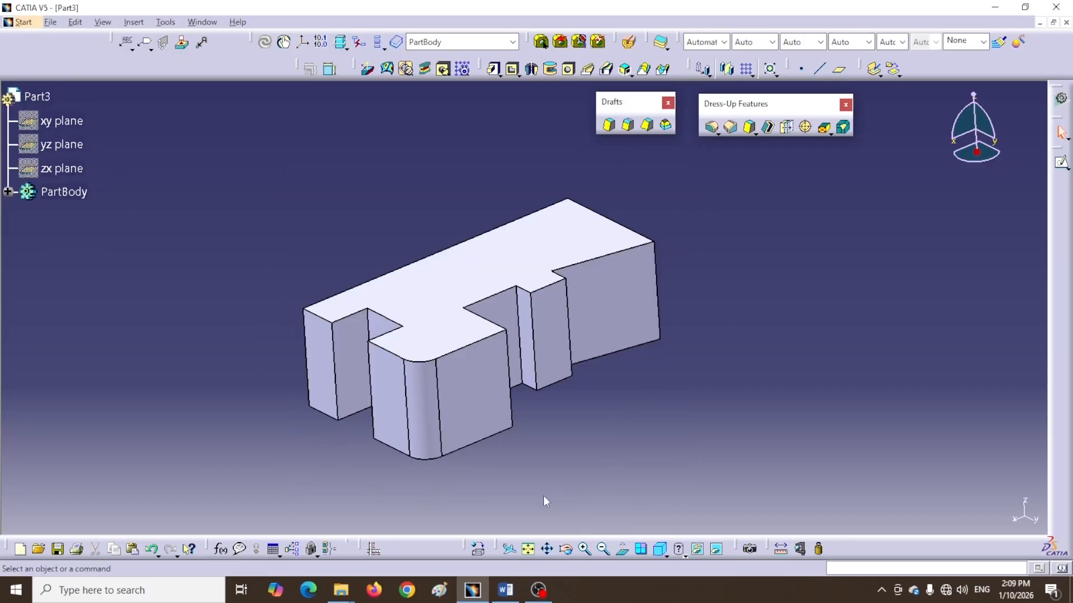
Create a 5deg draft on the stepped part using selection by neutral face, picking its bottom face, and confirm
click(608, 125)
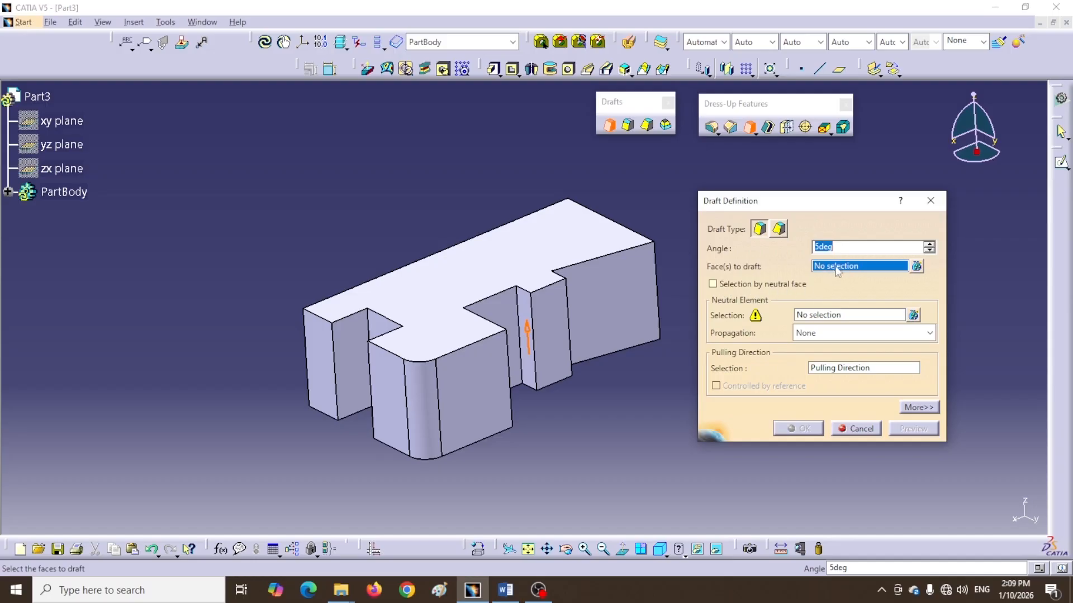
click(713, 283)
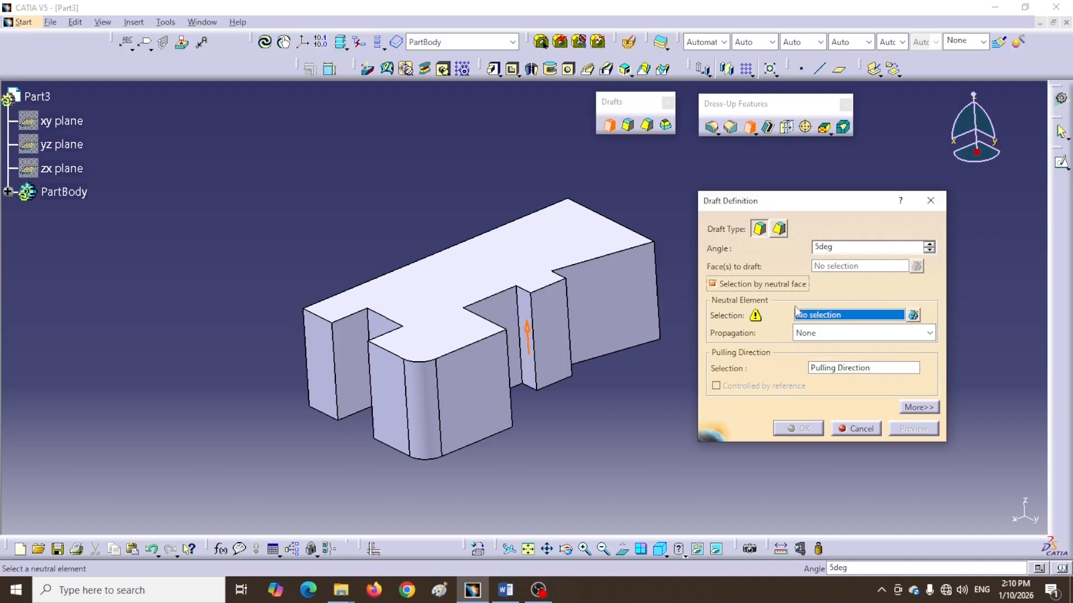
middle_drag(603, 428, 514, 366)
click(502, 356)
middle_click(522, 190)
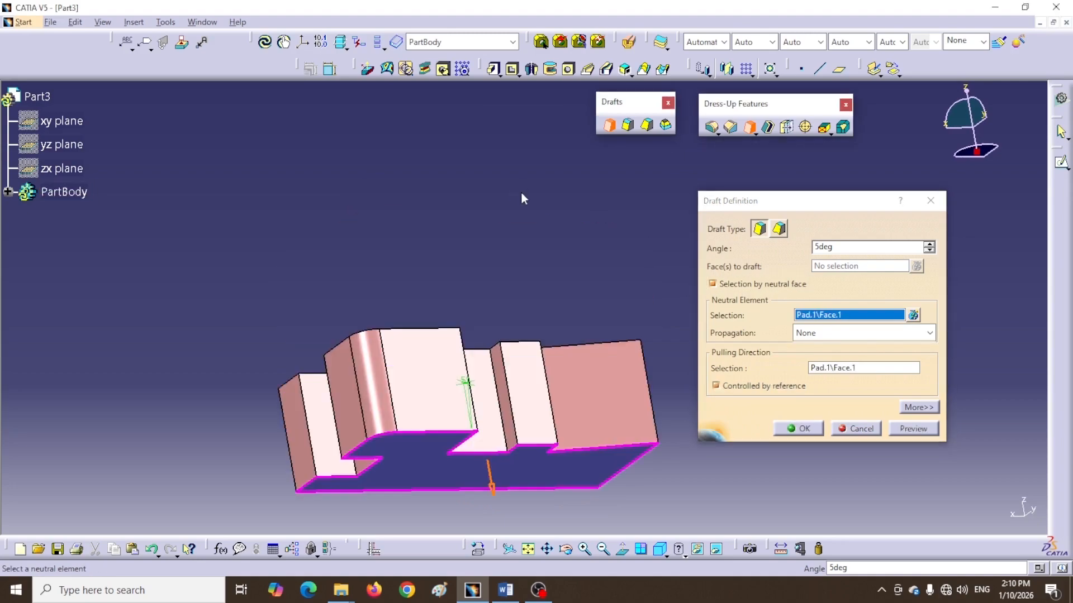
middle_drag(516, 317, 517, 135)
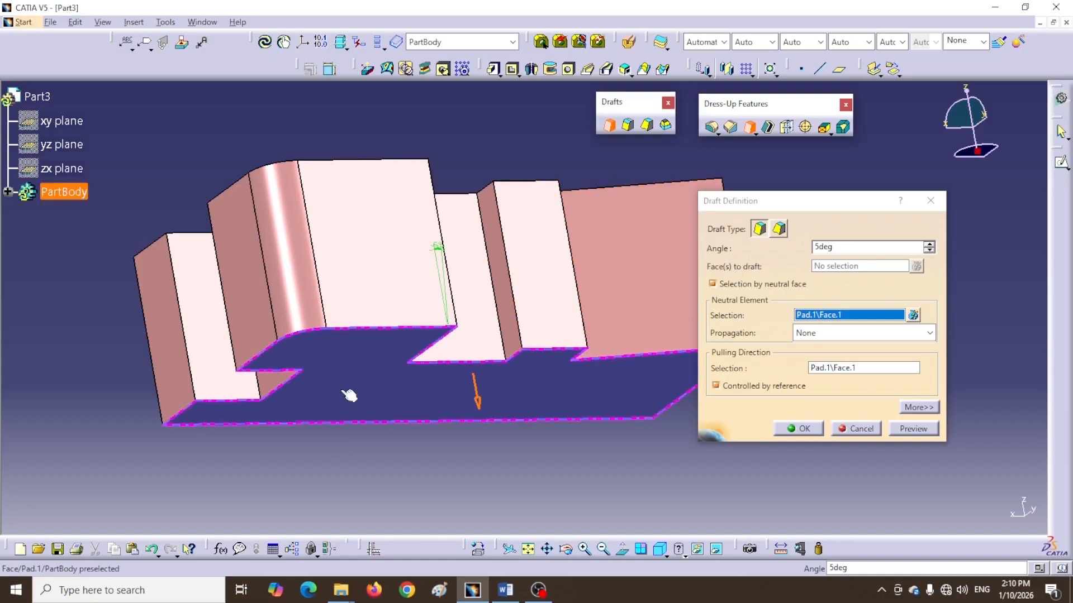
middle_drag(462, 417, 363, 430)
click(798, 428)
middle_drag(515, 468, 769, 460)
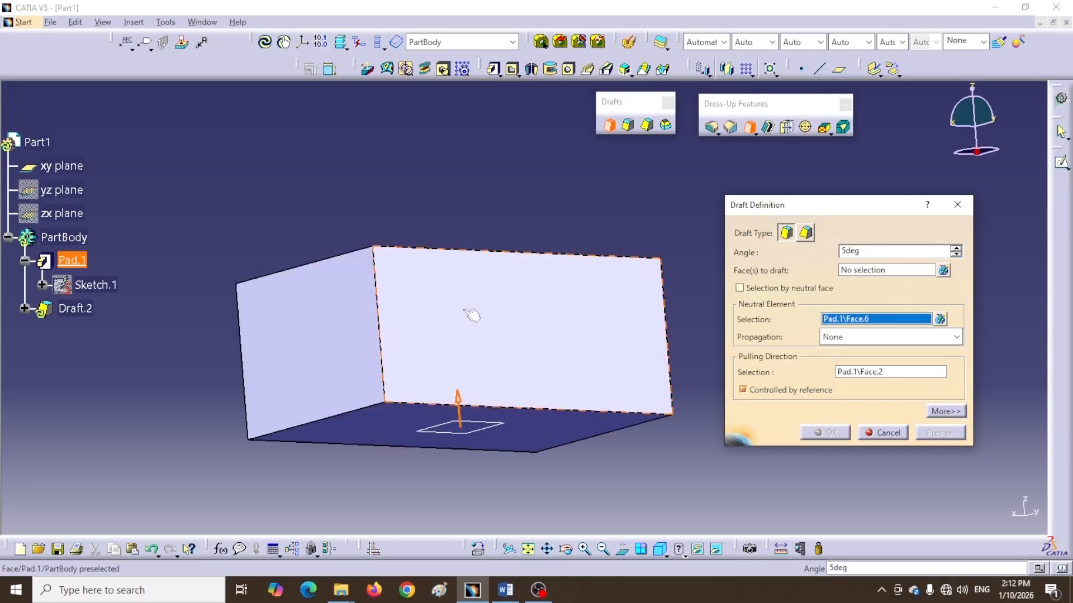
Toggle the Controlled by reference option for the pulling direction of the 5 degree draft on the box
middle_drag(465, 310, 485, 370)
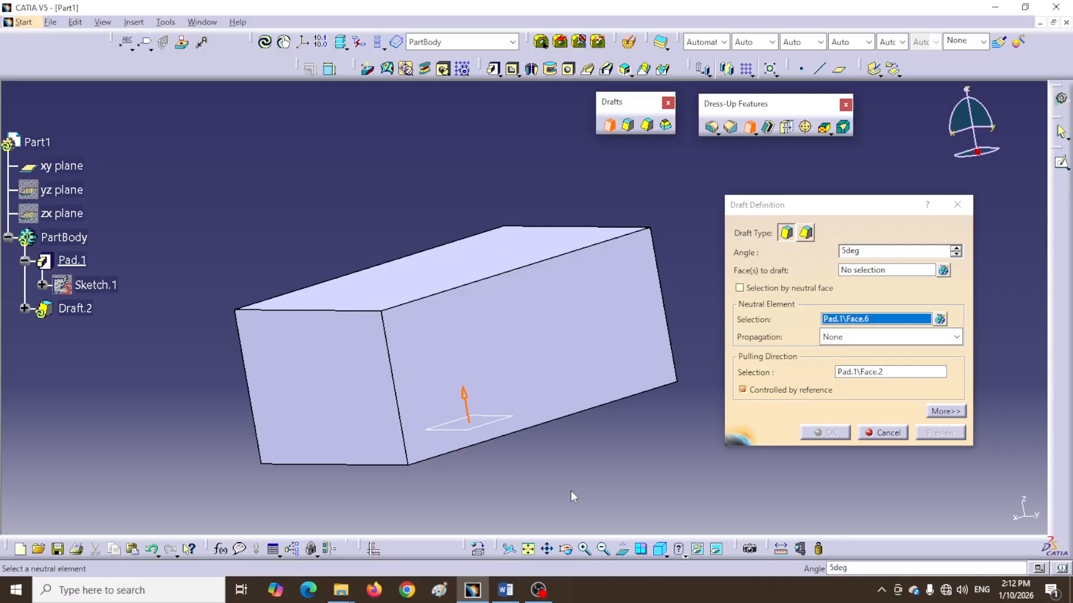
middle_drag(573, 465, 547, 493)
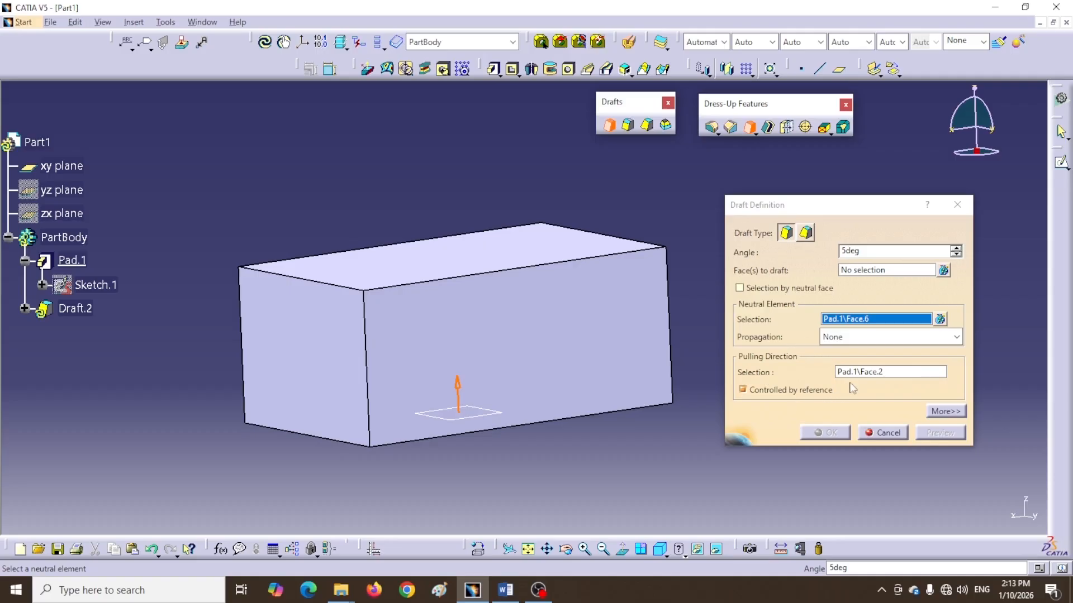
middle_drag(570, 457, 569, 400)
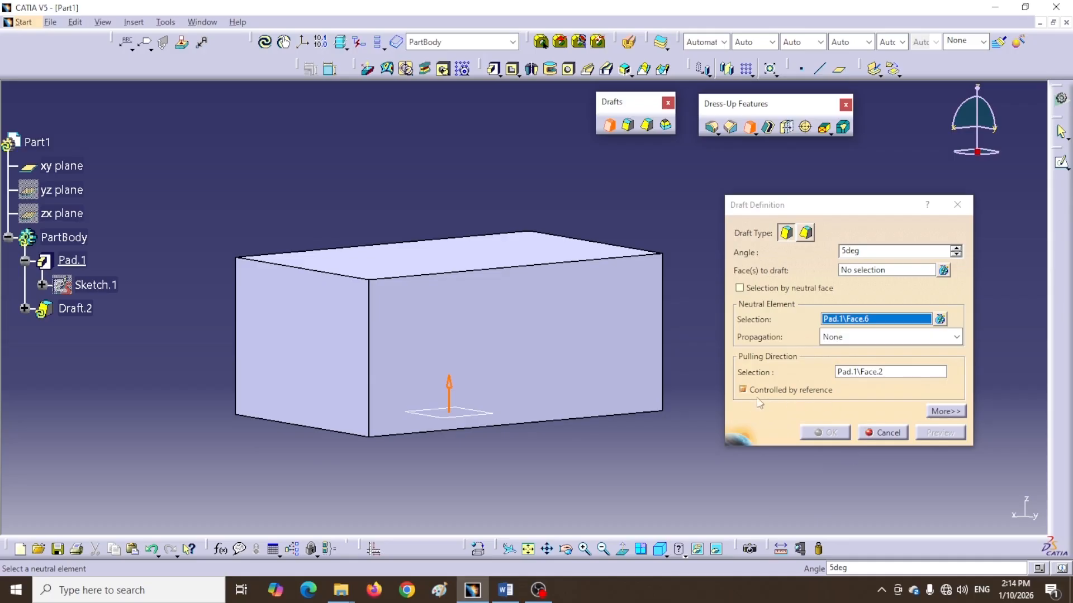
click(743, 390)
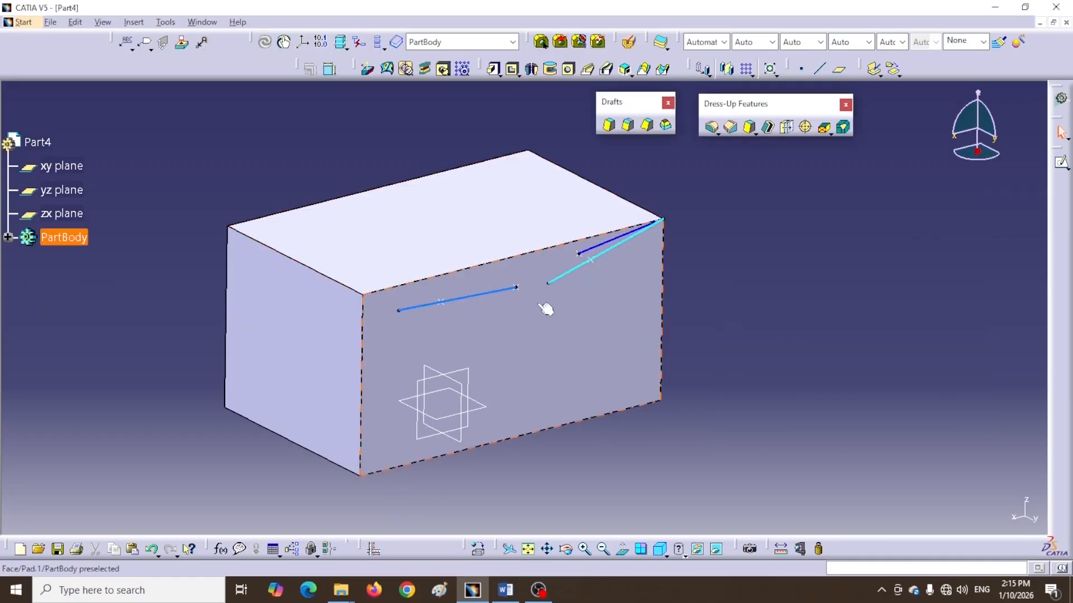
Inspect the box and its reference lines from several angles with the Draft Definition open
click(765, 456)
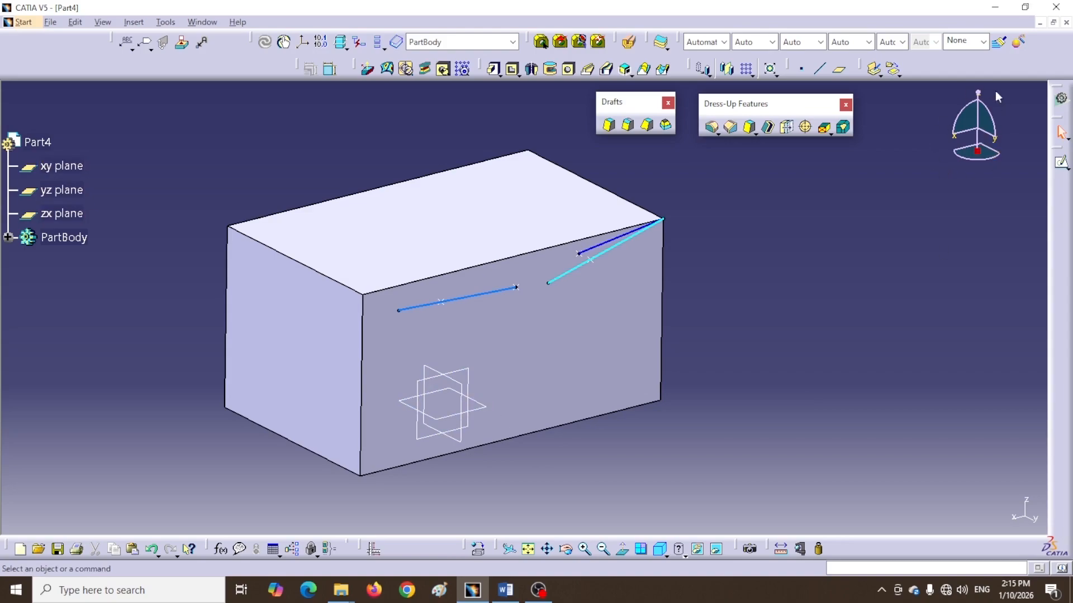
middle_drag(755, 293, 700, 296)
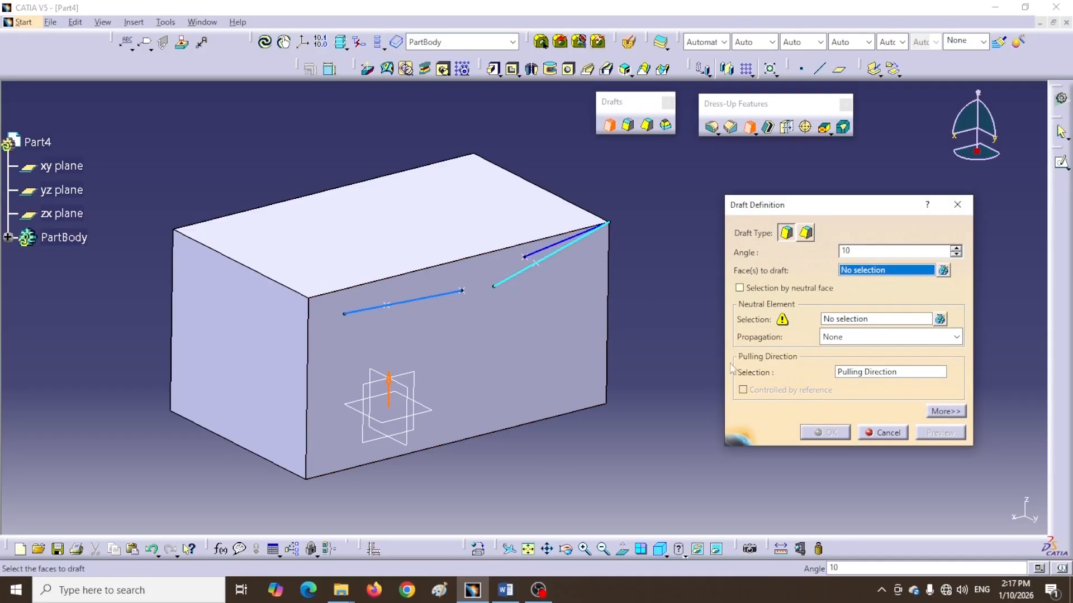
middle_drag(656, 302, 498, 324)
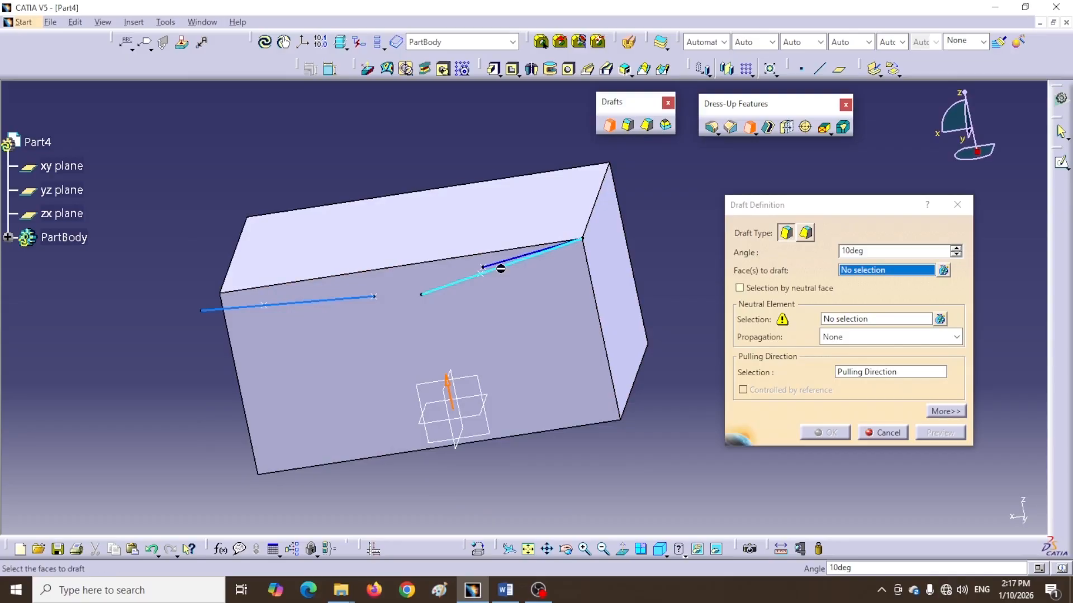
middle_drag(263, 173, 450, 277)
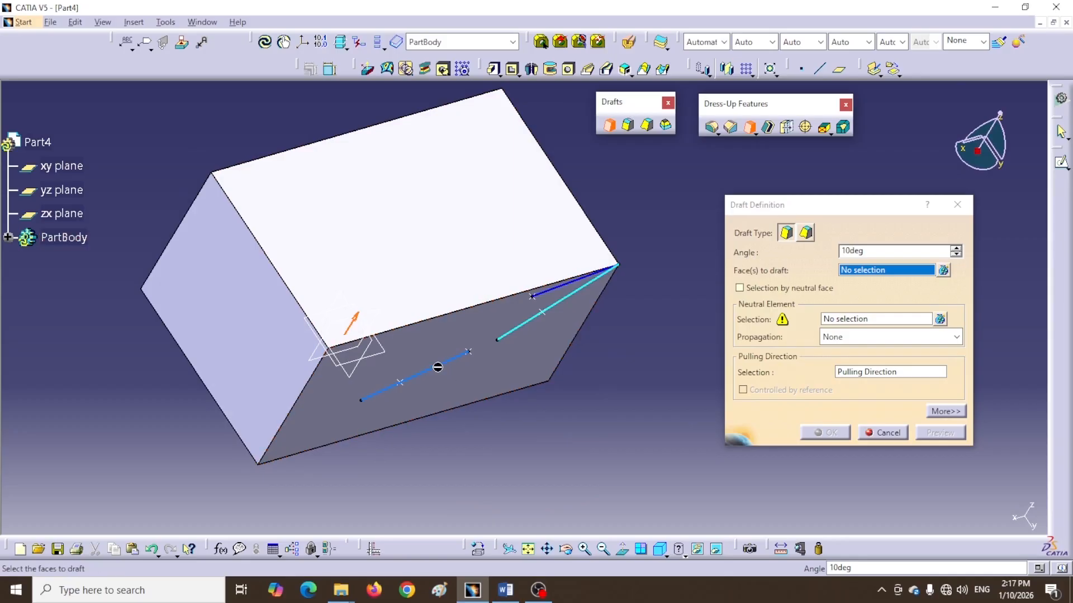
middle_drag(594, 437, 520, 267)
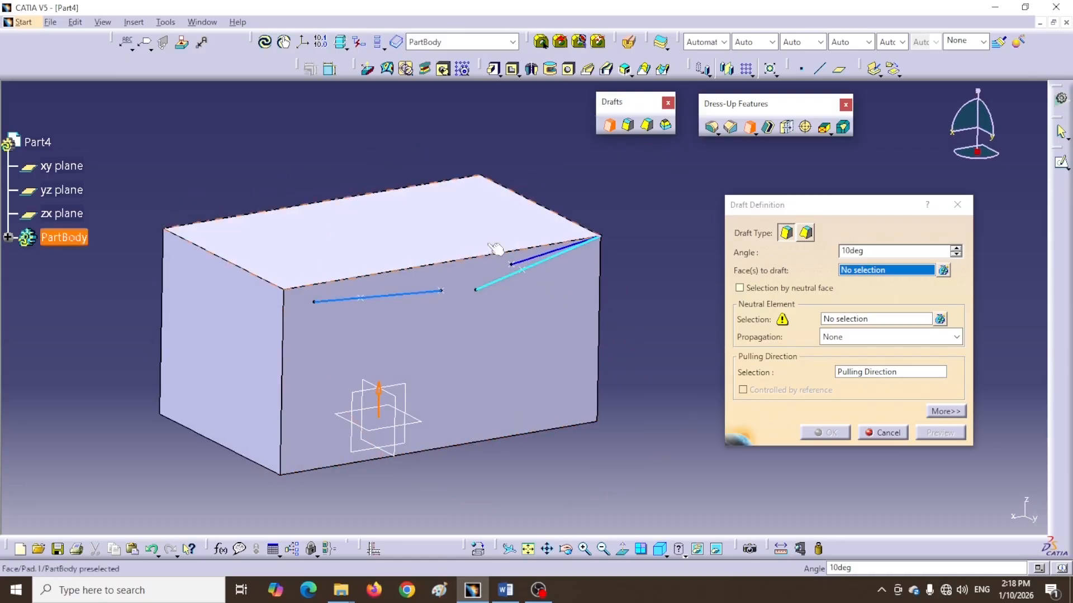
middle_drag(491, 187, 515, 271)
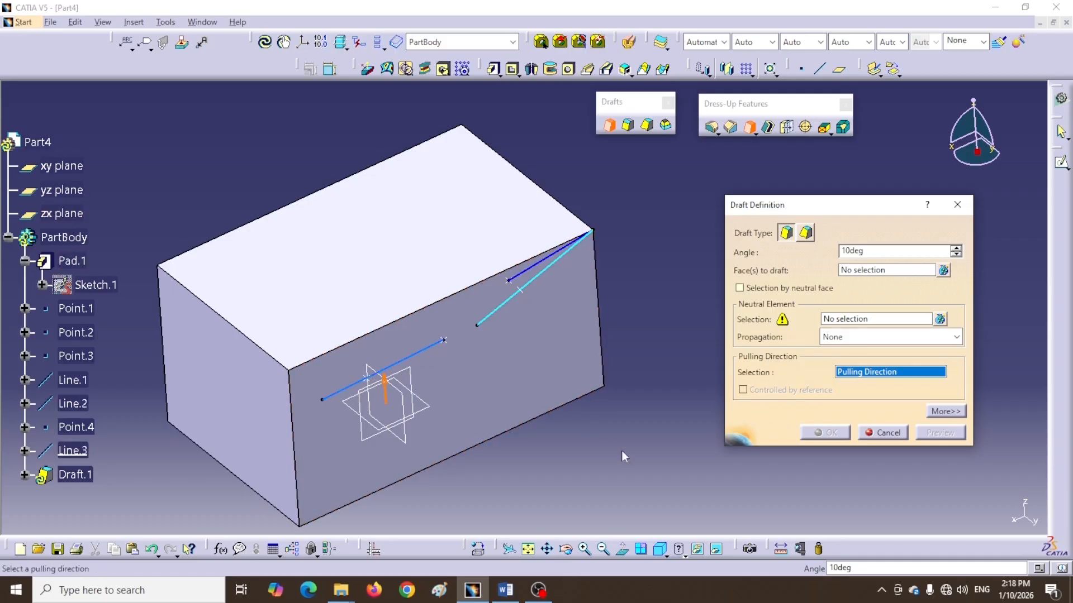
ctrl+middle_drag(241, 157, 388, 220)
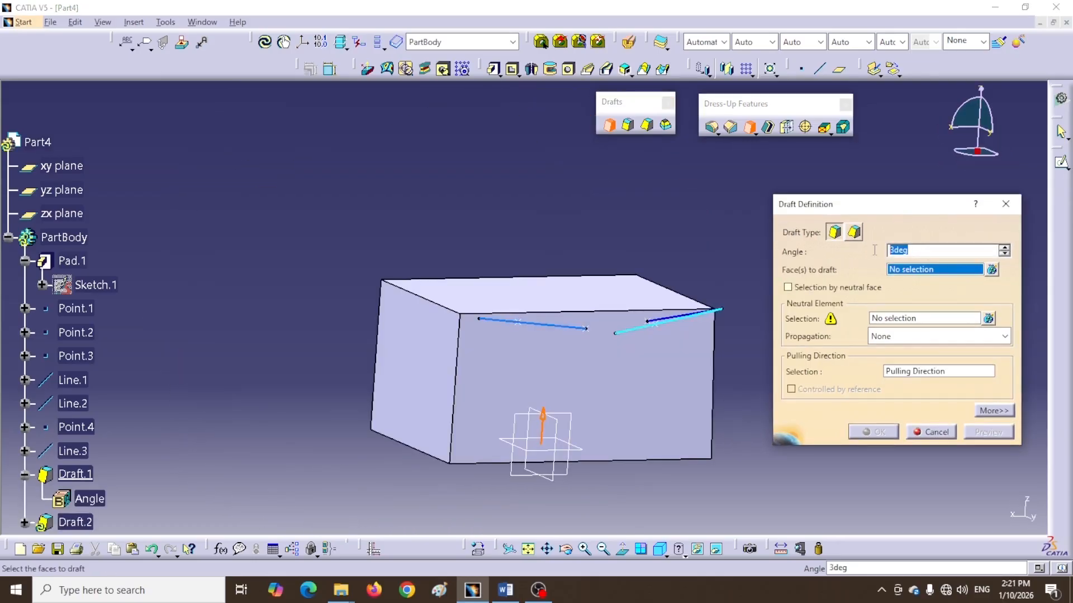
Draft the box's front face at 5 degrees with its bottom face as neutral element, preview and confirm
text(5)
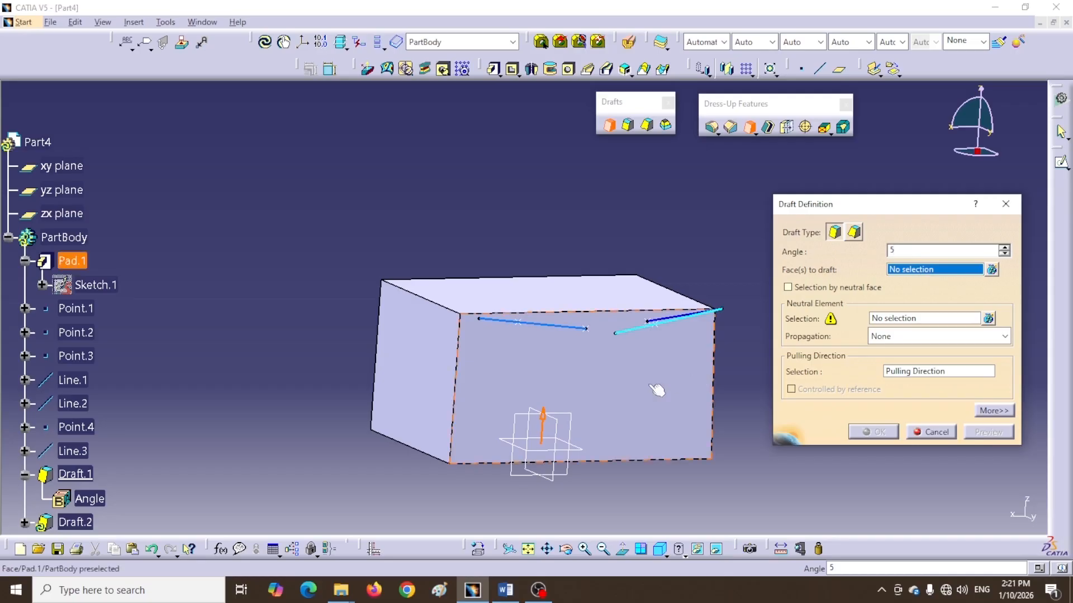
click(676, 387)
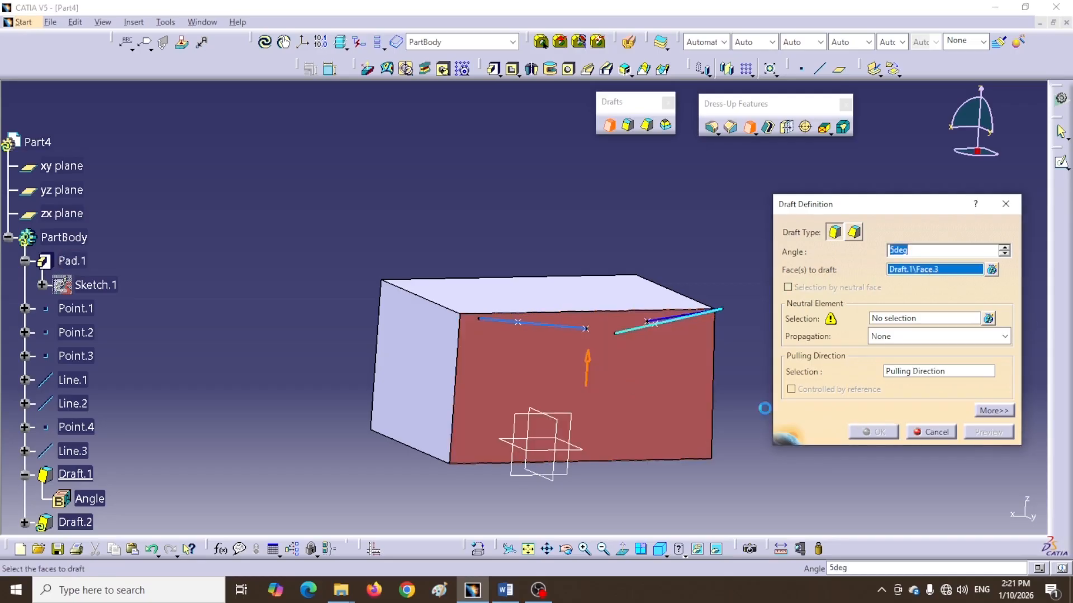
click(913, 319)
middle_drag(672, 496, 632, 397)
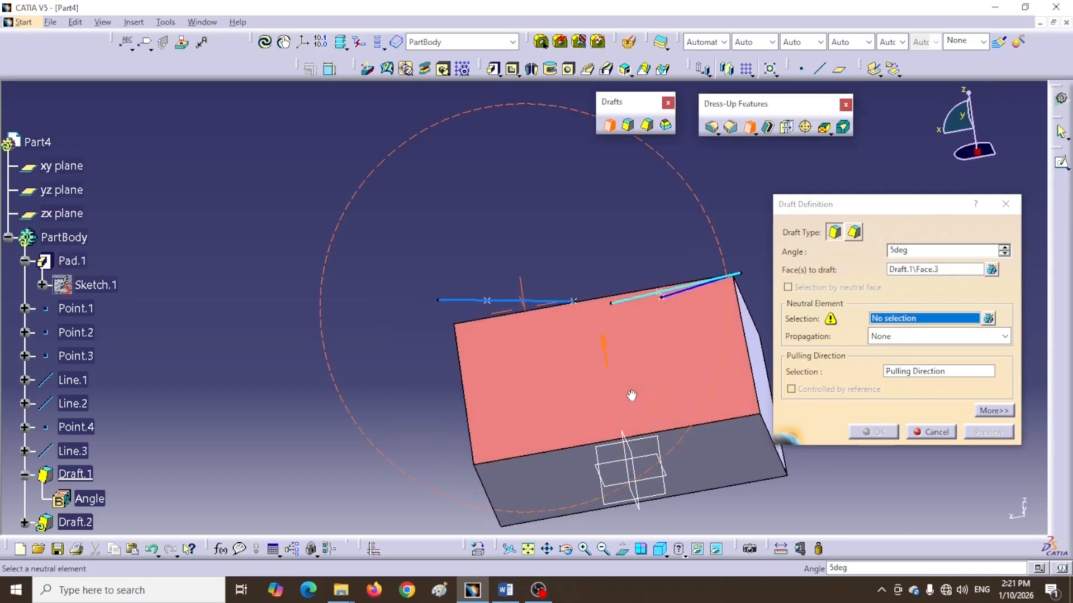
click(714, 468)
middle_drag(551, 163, 689, 285)
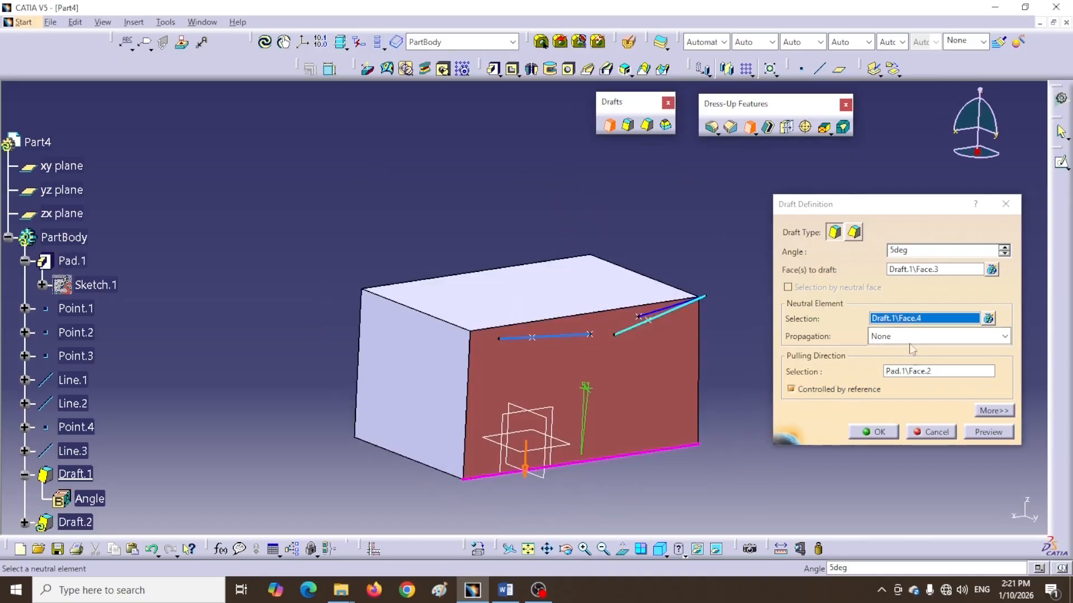
click(972, 435)
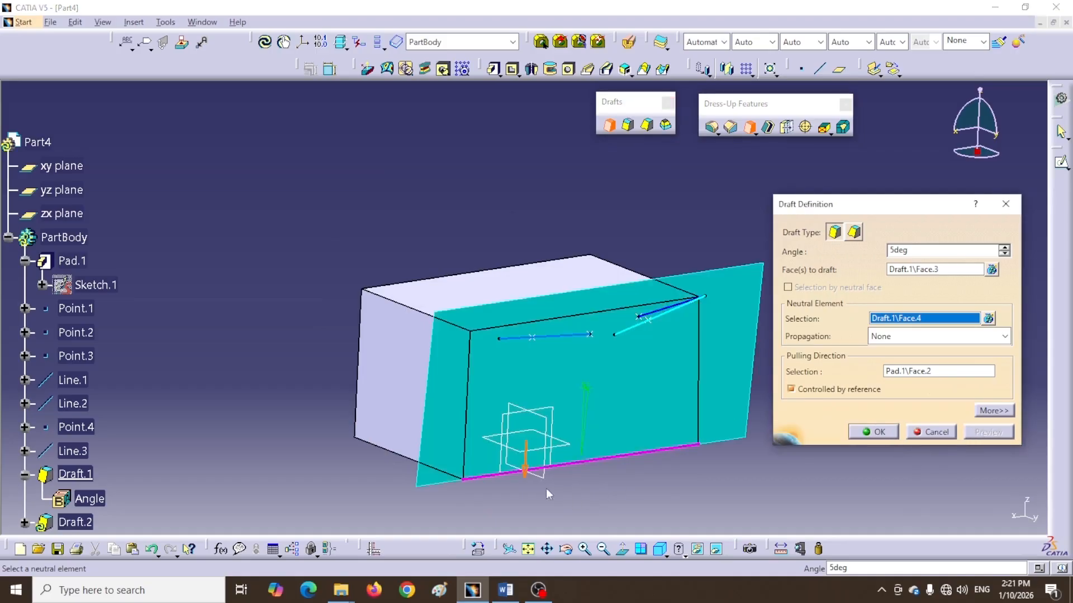
click(527, 472)
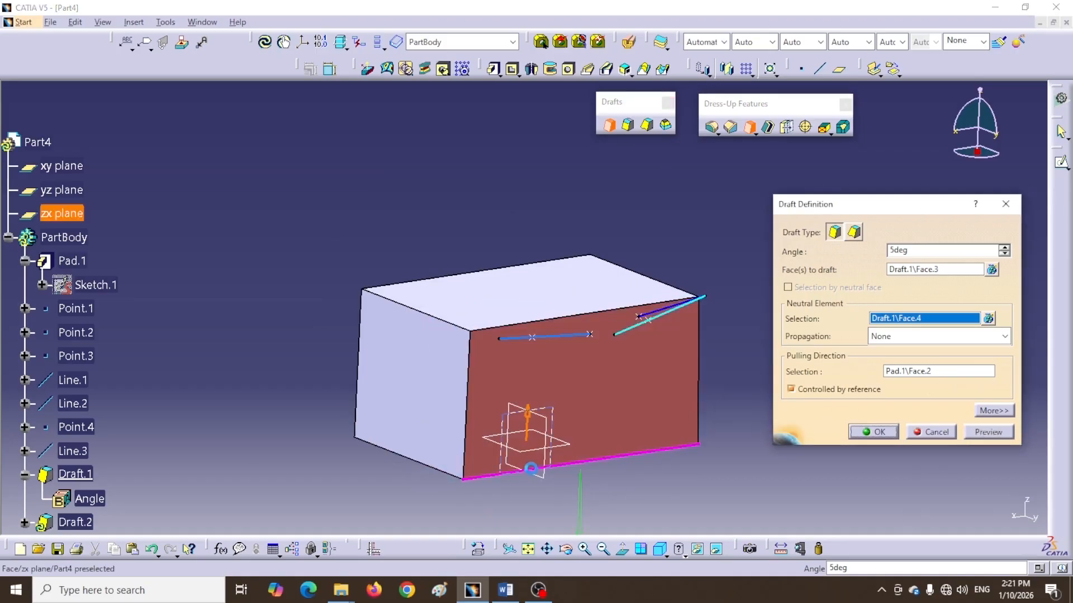
click(997, 435)
middle_drag(397, 278, 520, 293)
click(867, 435)
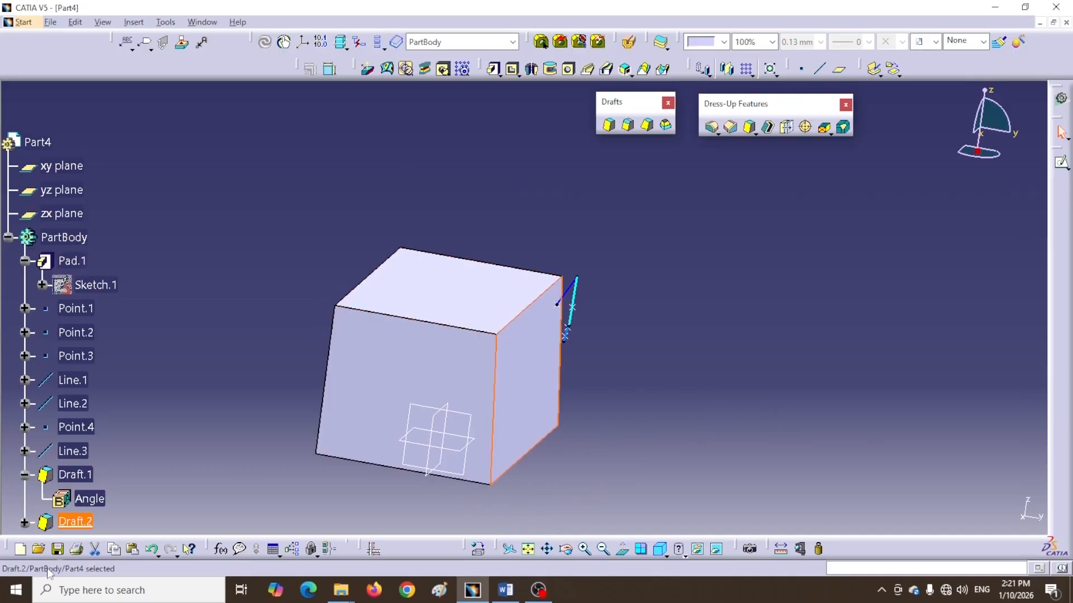
Edit Draft.2 to use Line.1 as the pulling direction instead of the reference face, preview and confirm
double_click(78, 521)
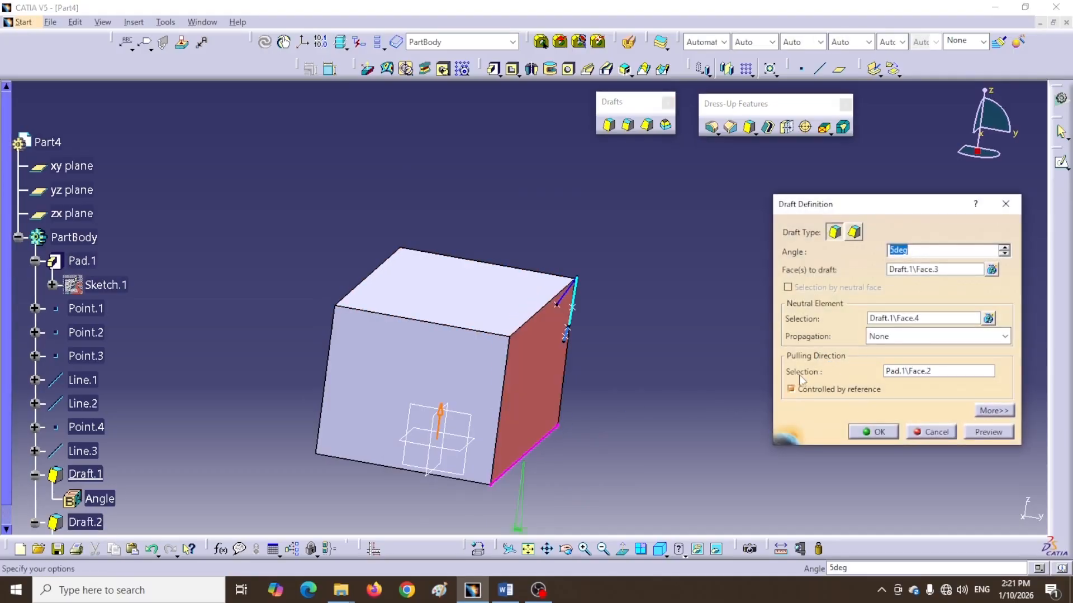
click(790, 389)
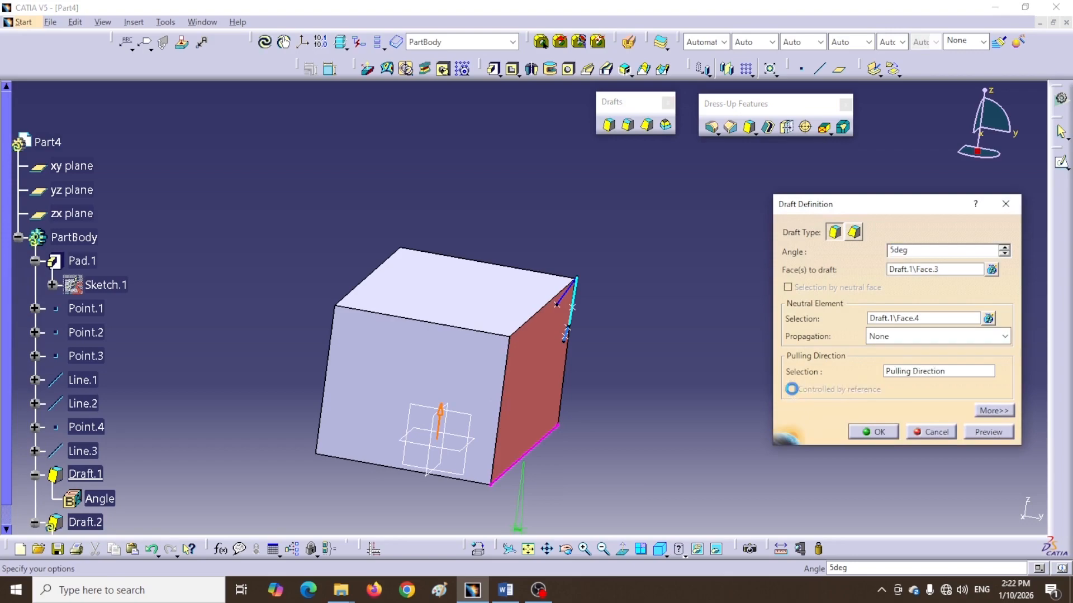
middle_drag(734, 401, 628, 429)
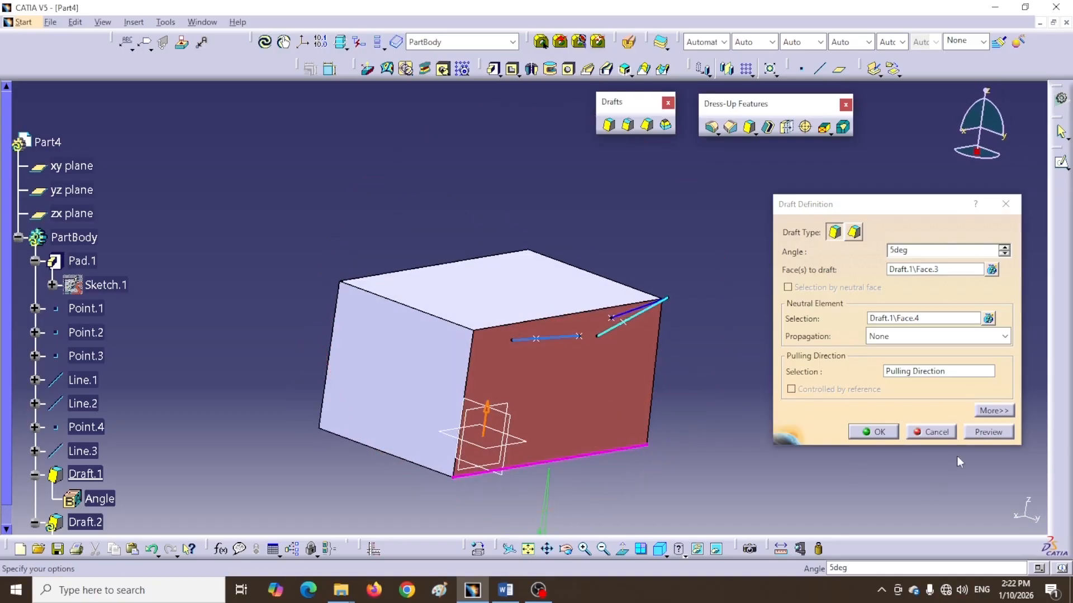
click(953, 376)
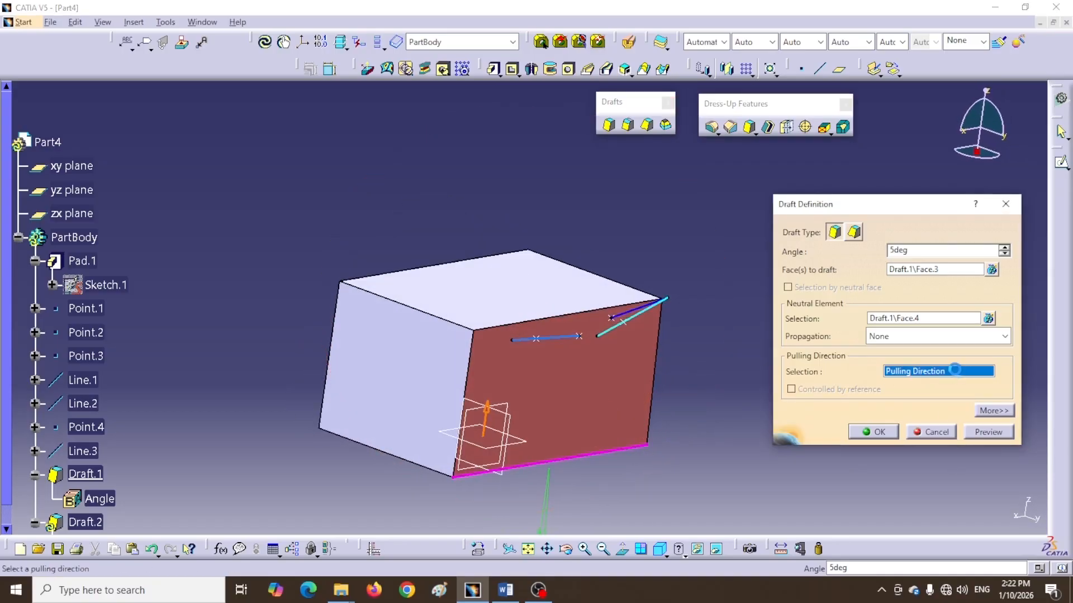
click(623, 321)
click(987, 433)
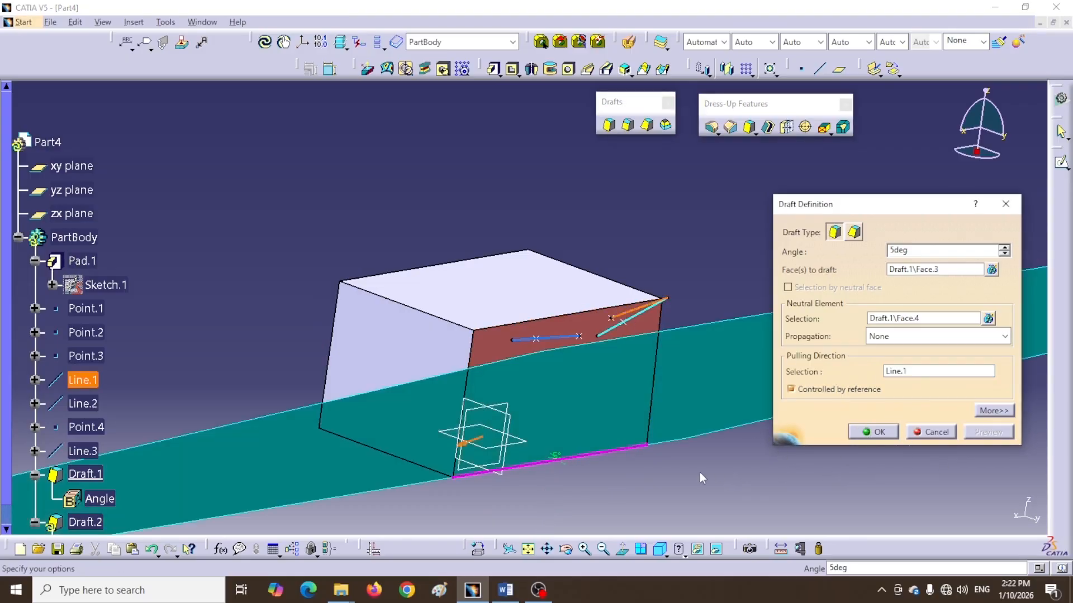
click(888, 434)
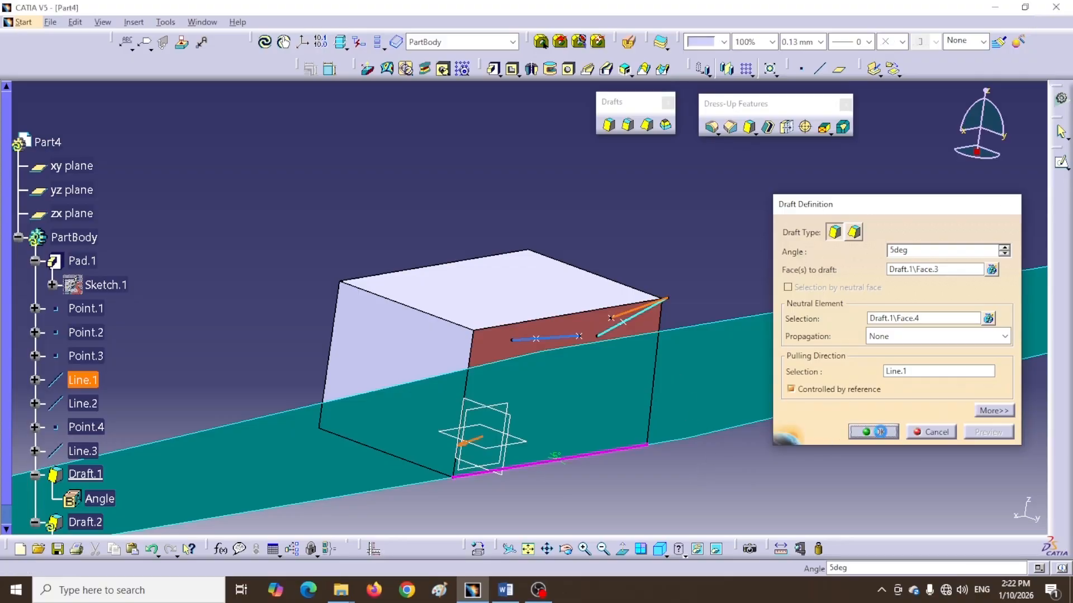
Edit Draft.2 to use Line.2 as the pulling direction instead of the reference face, preview and confirm
middle_drag(781, 394, 694, 313)
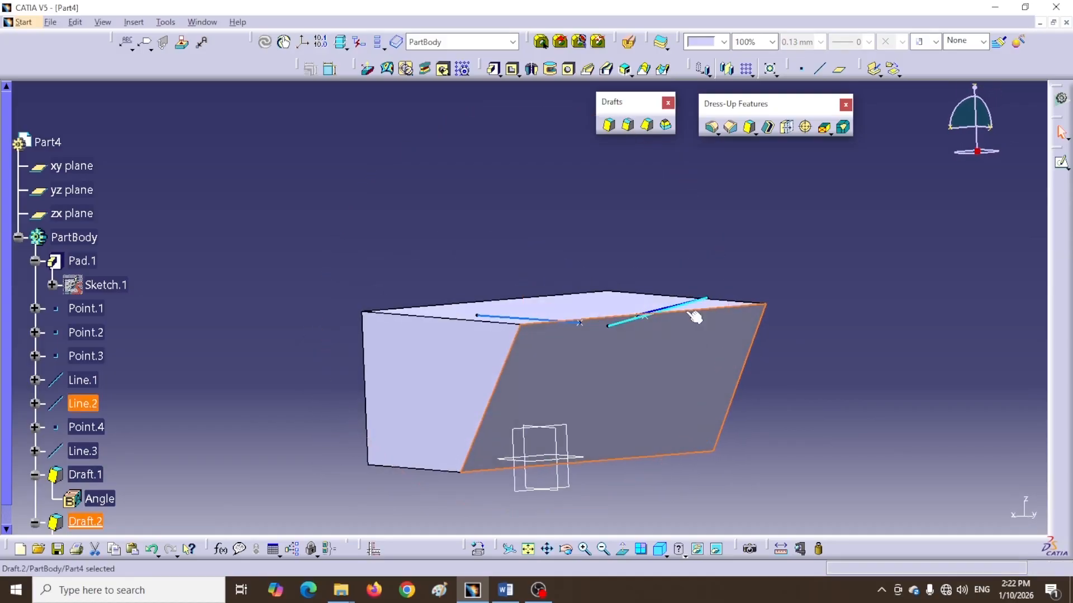
double_click(85, 521)
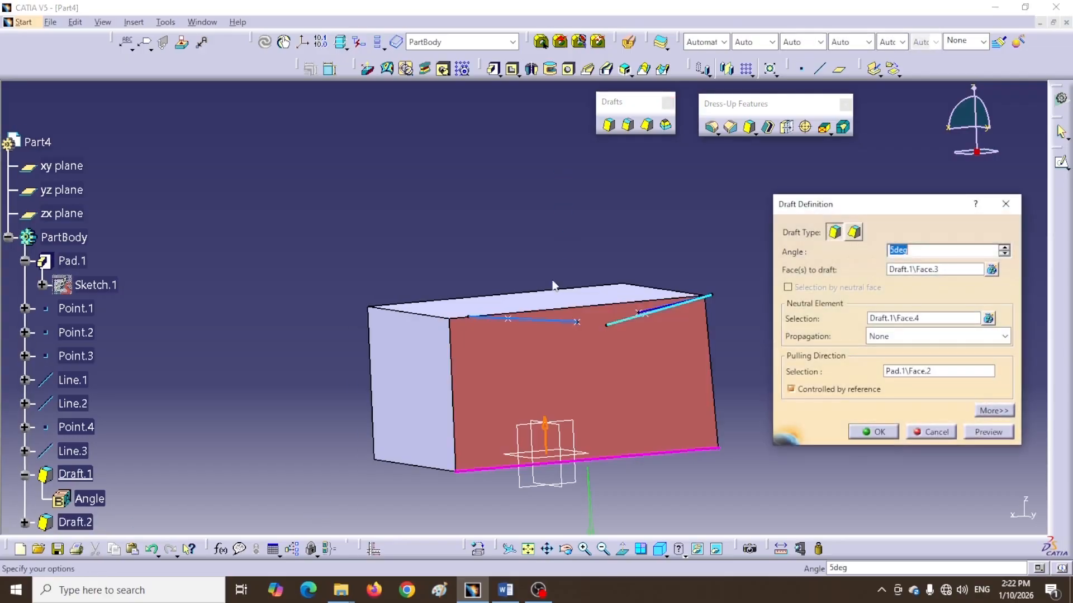
click(791, 389)
click(953, 372)
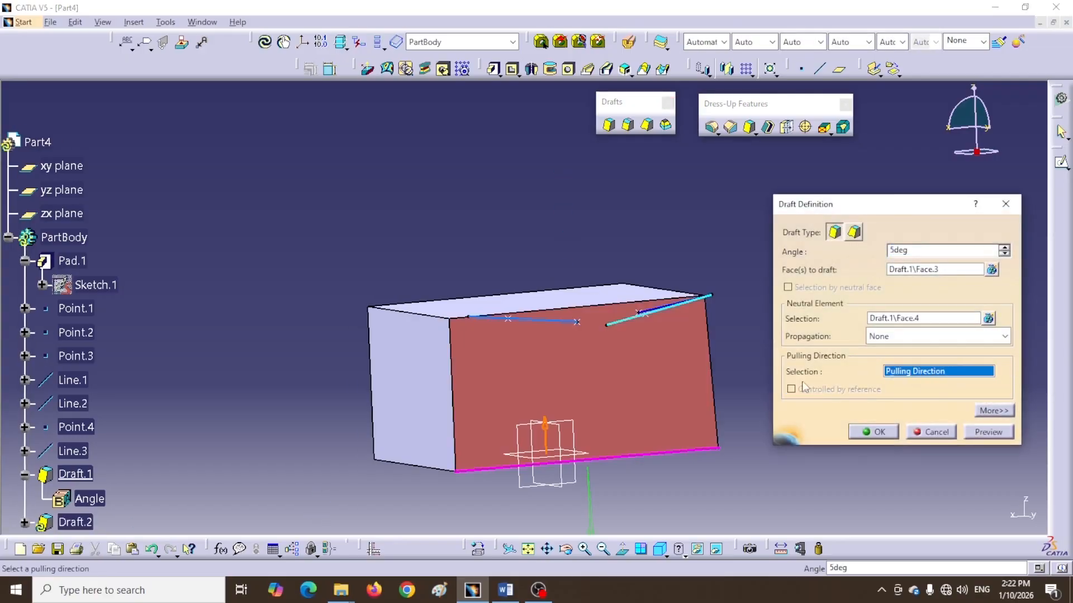
click(627, 319)
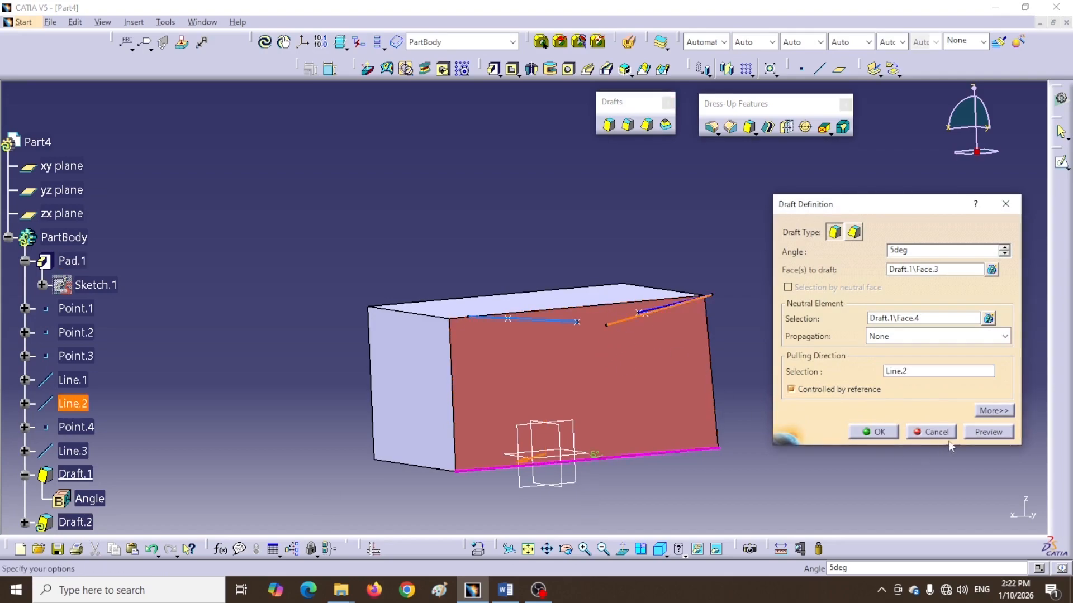
click(981, 434)
click(878, 432)
Edit Draft.2 again to use Line.3 as the pulling direction, preview and confirm
mouse_move(528, 195)
middle_down()
mouse_move(641, 287)
mouse_move(612, 257)
mouse_move(556, 240)
mouse_move(567, 263)
mouse_move(522, 232)
mouse_move(550, 246)
mouse_move(531, 254)
middle_up()
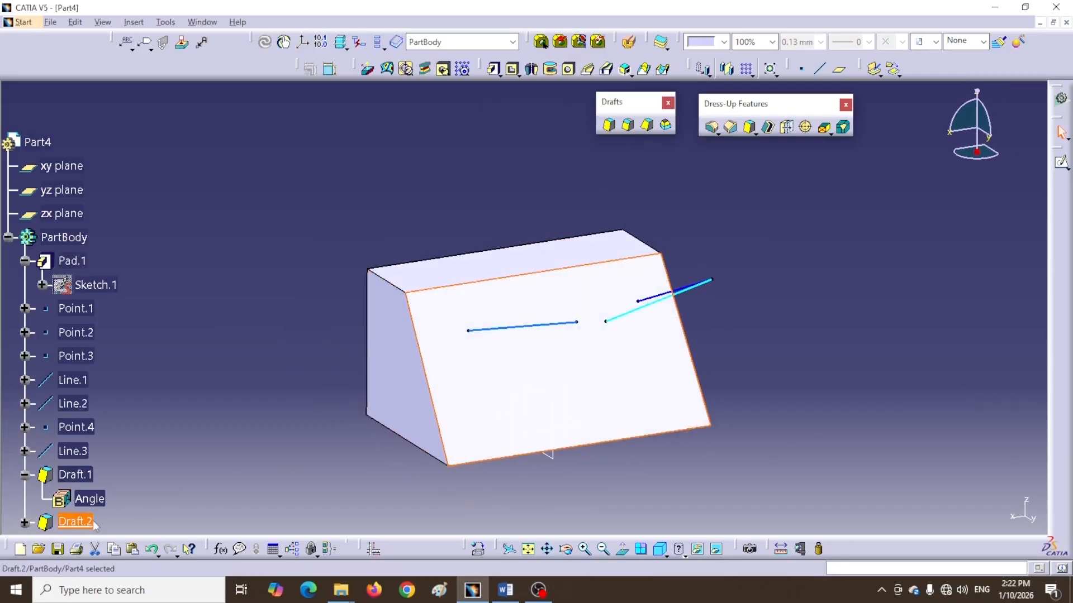
double_click(67, 522)
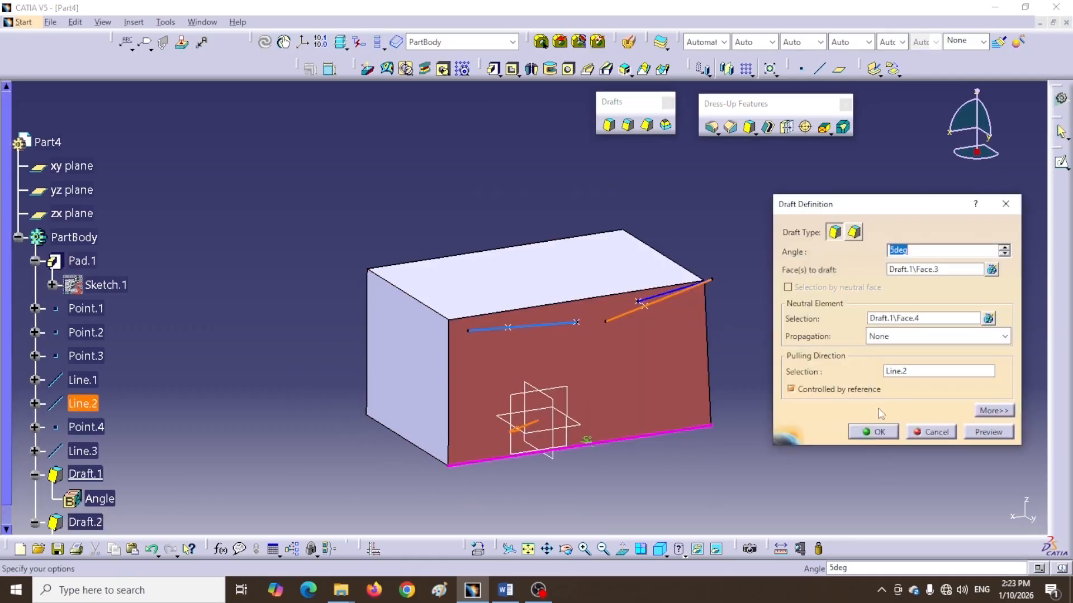
click(790, 391)
click(927, 372)
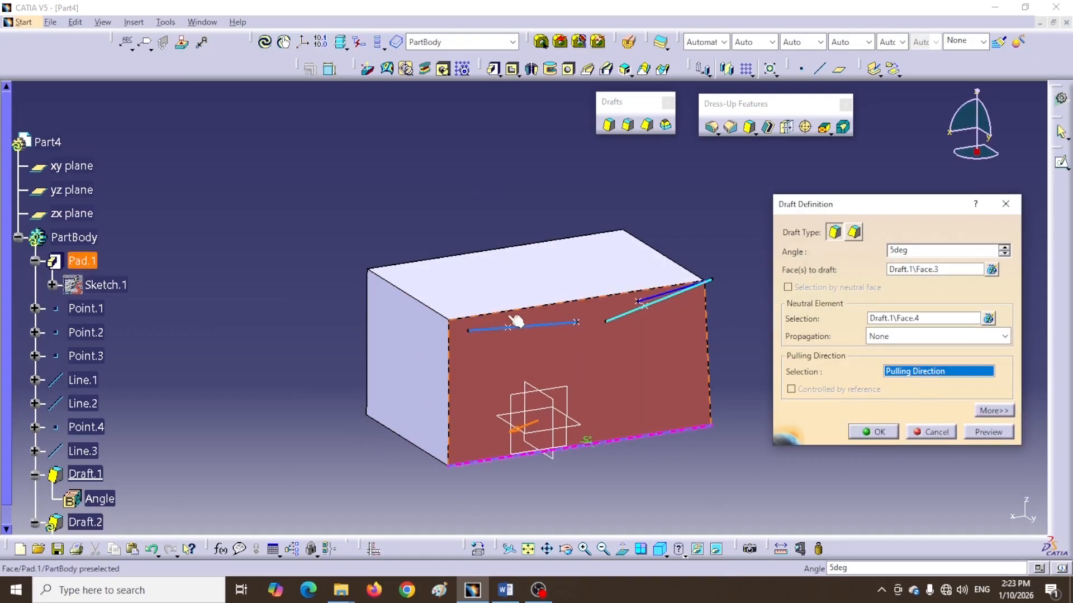
click(83, 451)
click(982, 435)
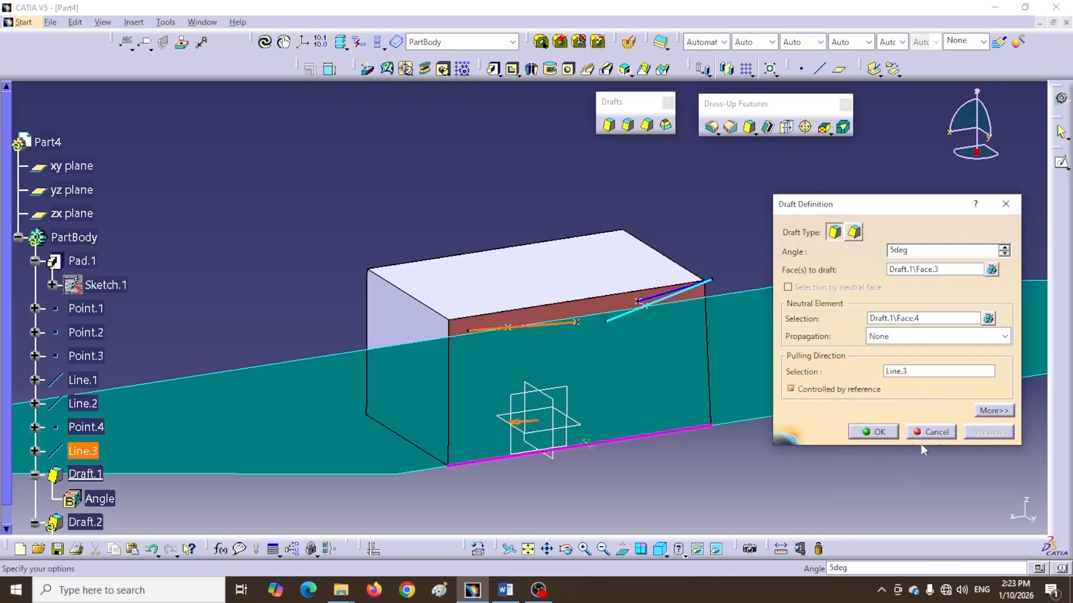
click(882, 434)
Start a Draft on the shelled cylinder at 5 degrees and select its outer wall as the face to draft
middle_drag(464, 265, 492, 271)
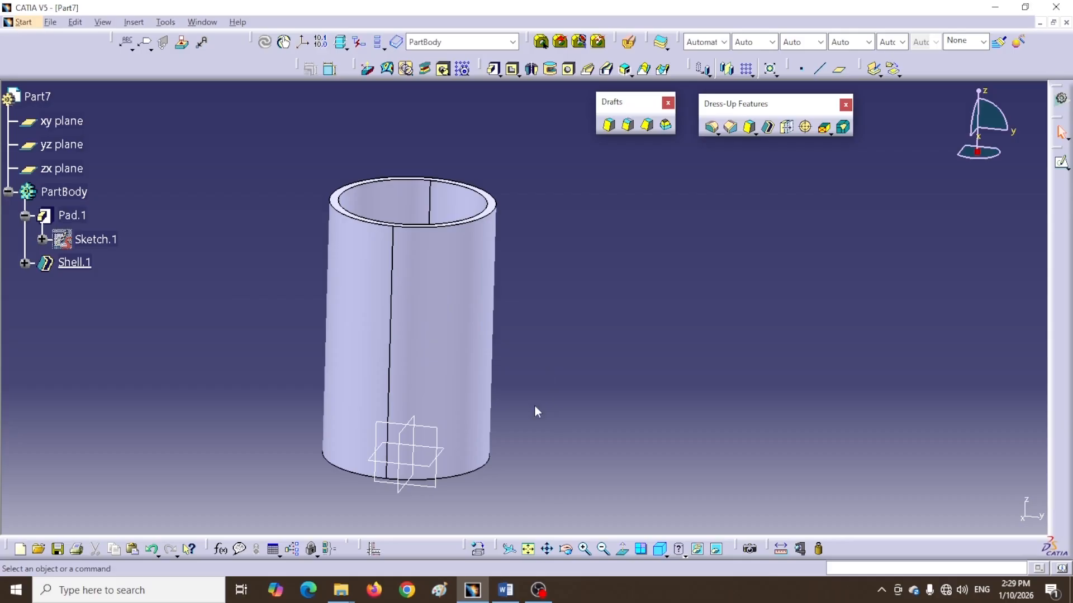
click(609, 125)
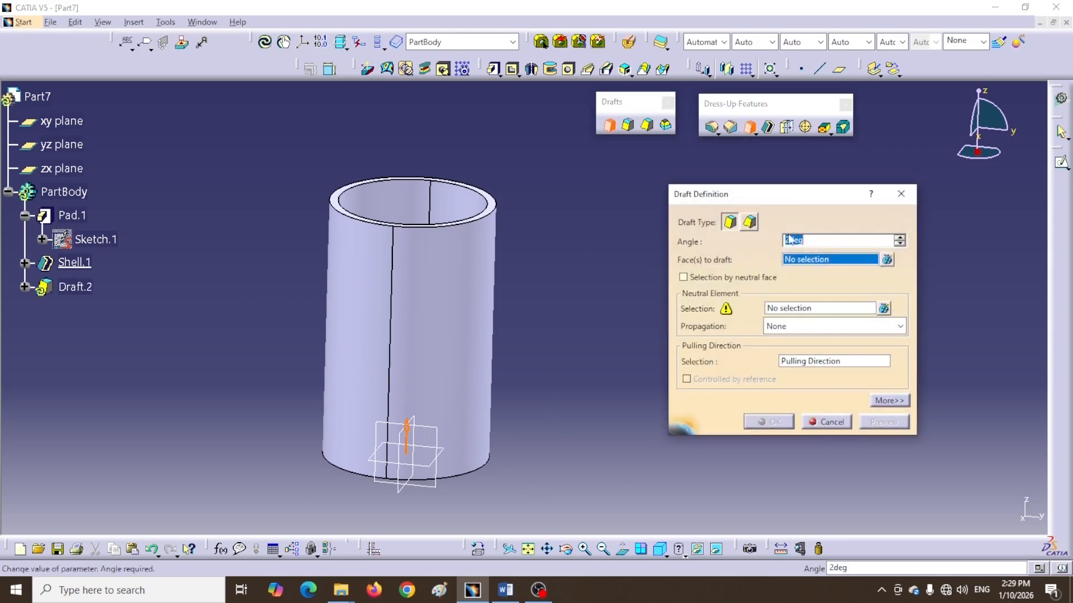
drag(791, 197, 794, 201)
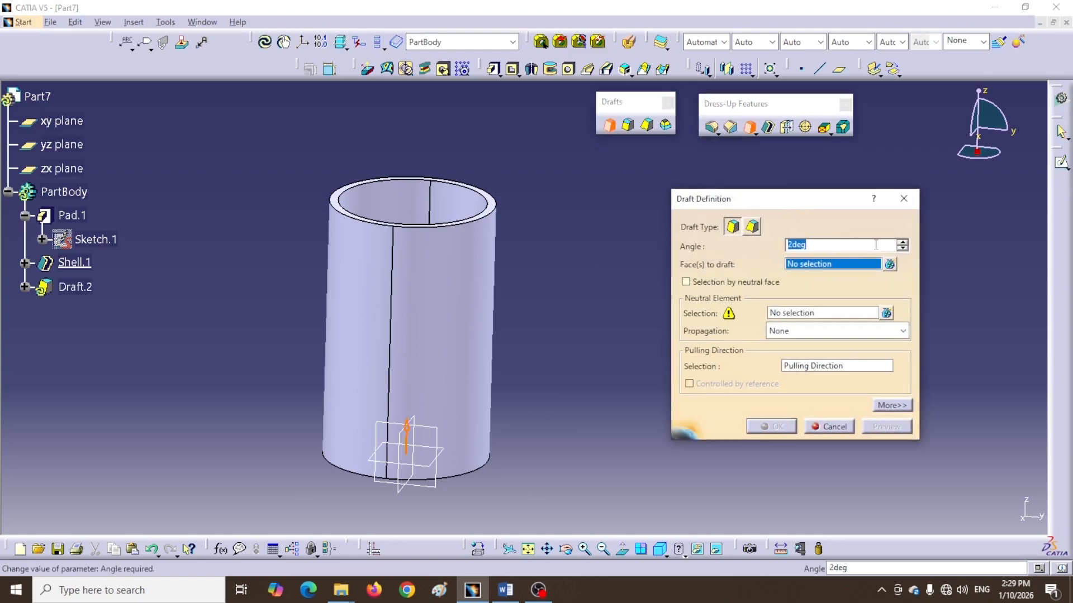
click(901, 242)
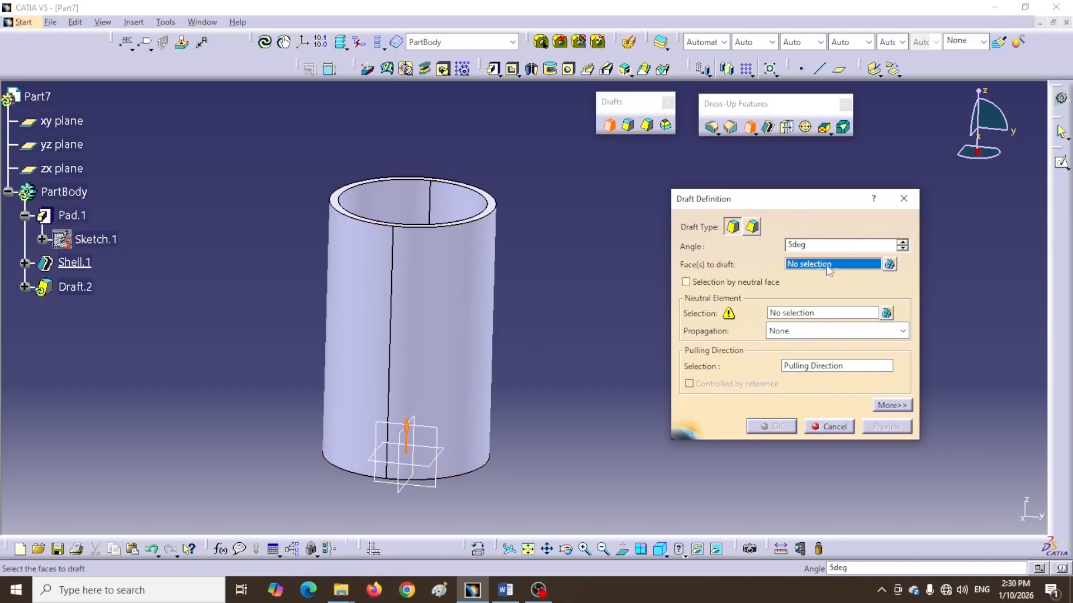
click(464, 327)
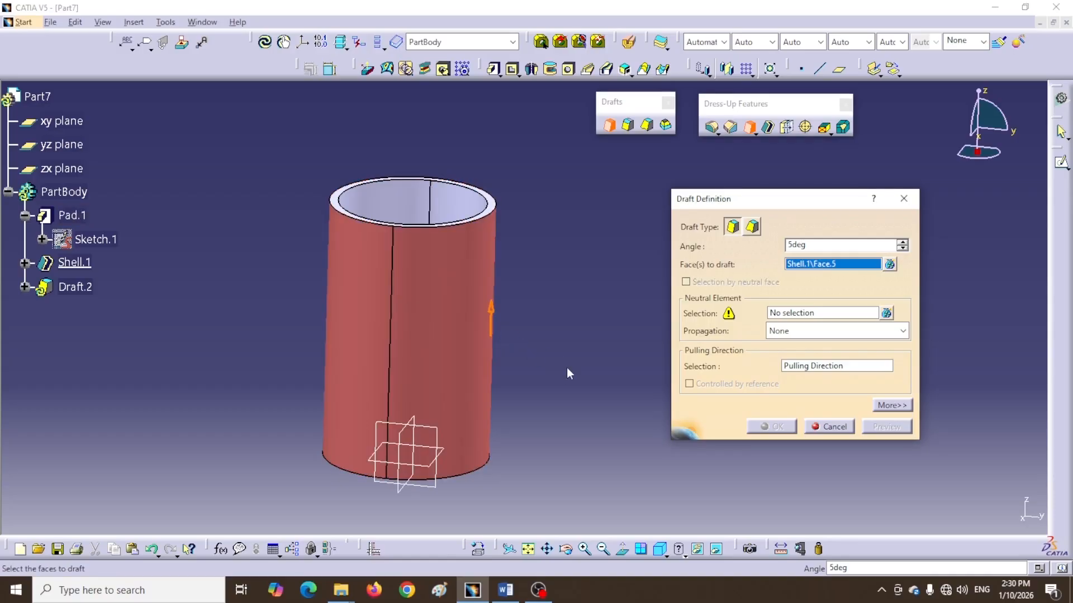
Select the cylinder's bottom face as the neutral element of the draft
middle_drag(546, 386, 527, 202)
scroll(528, 202, up, 1)
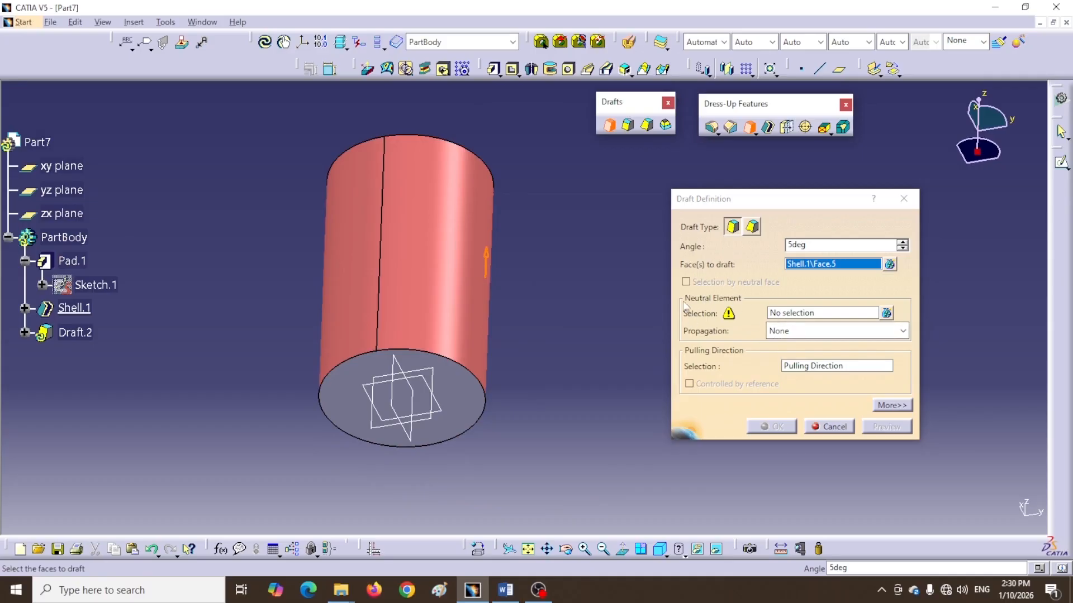
click(806, 313)
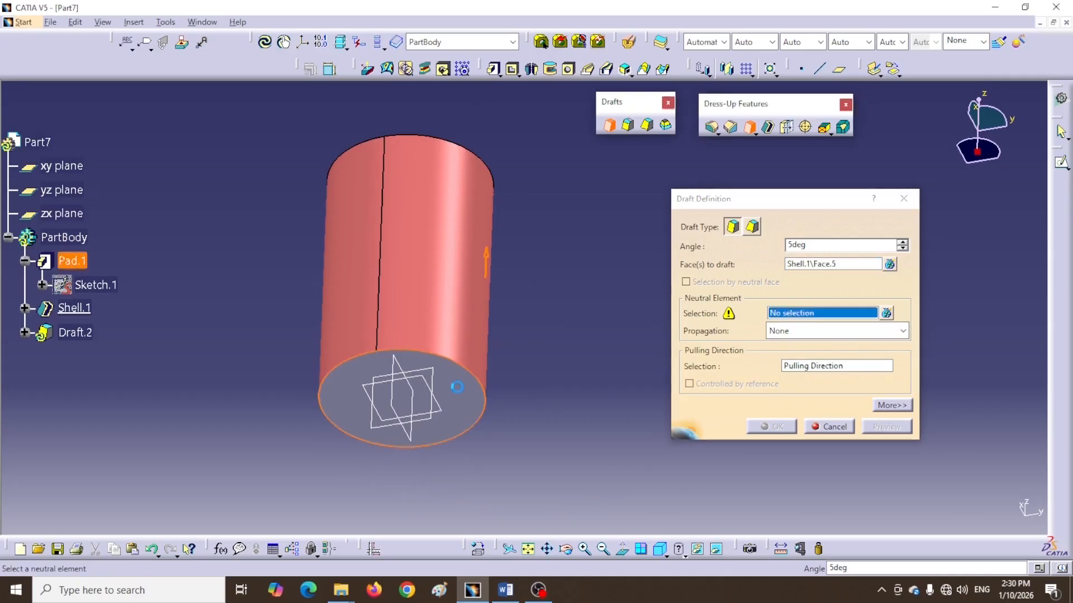
click(448, 396)
Set the draft angle to 2 degrees
middle_drag(525, 203, 499, 159)
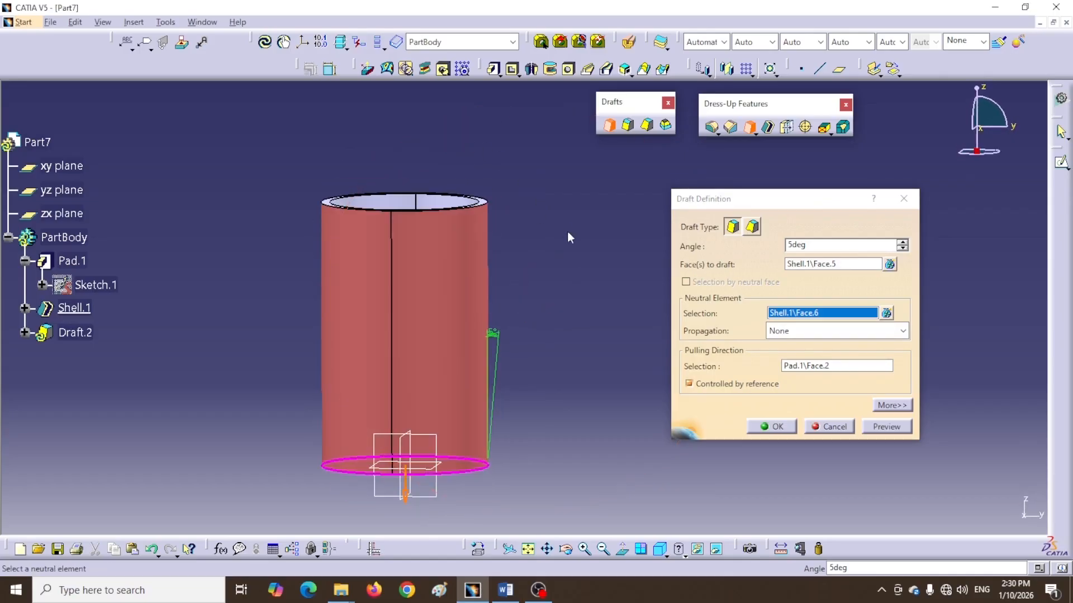
double_click(808, 246)
text(2)
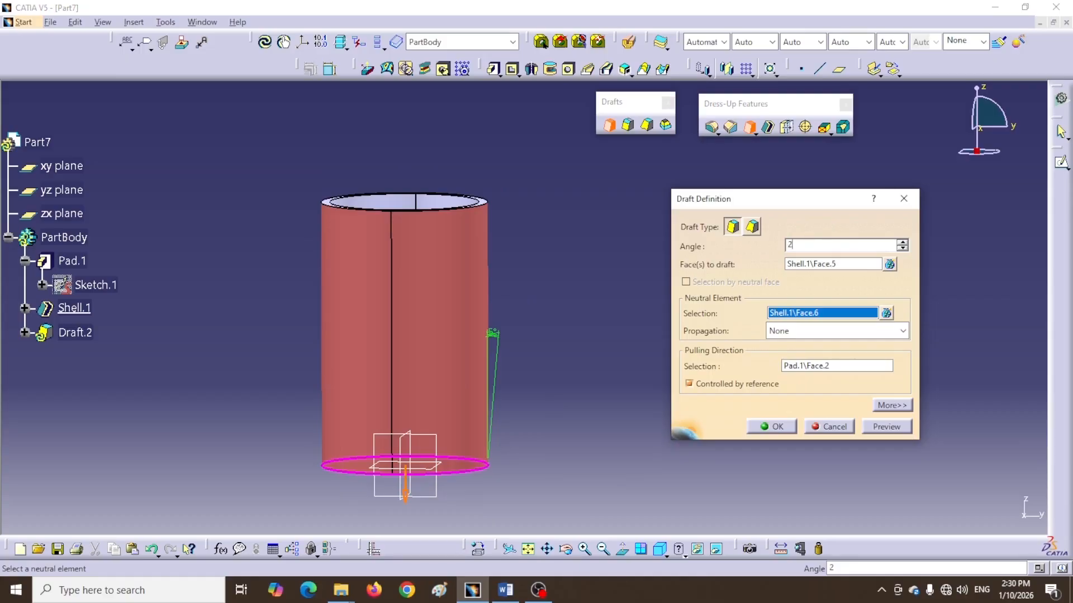
Replace the pulling direction with the Z Axis and confirm the 2 degree draft
click(687, 384)
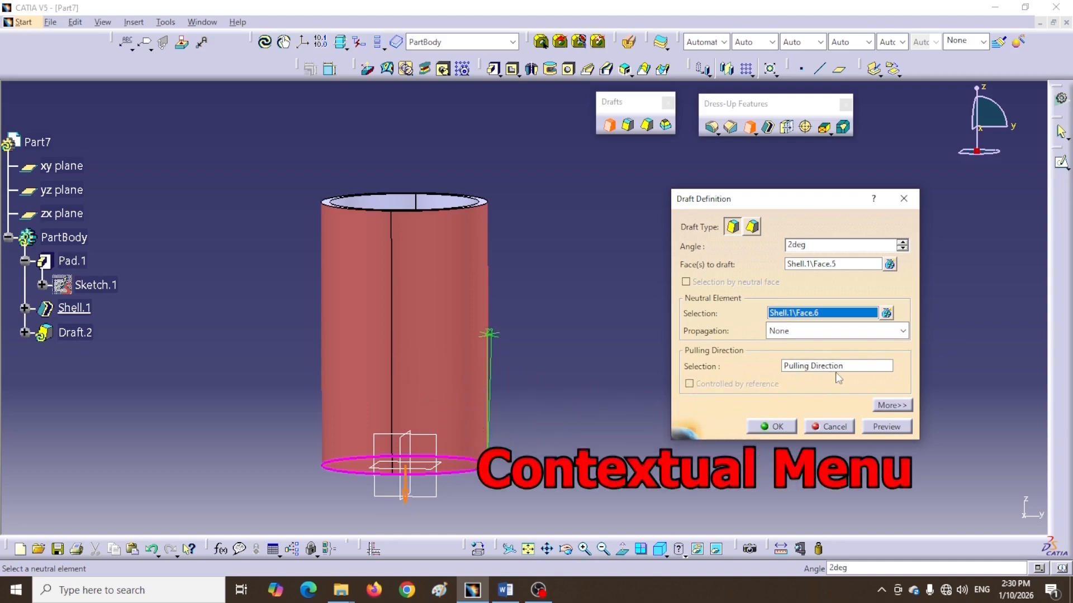
right_click(861, 370)
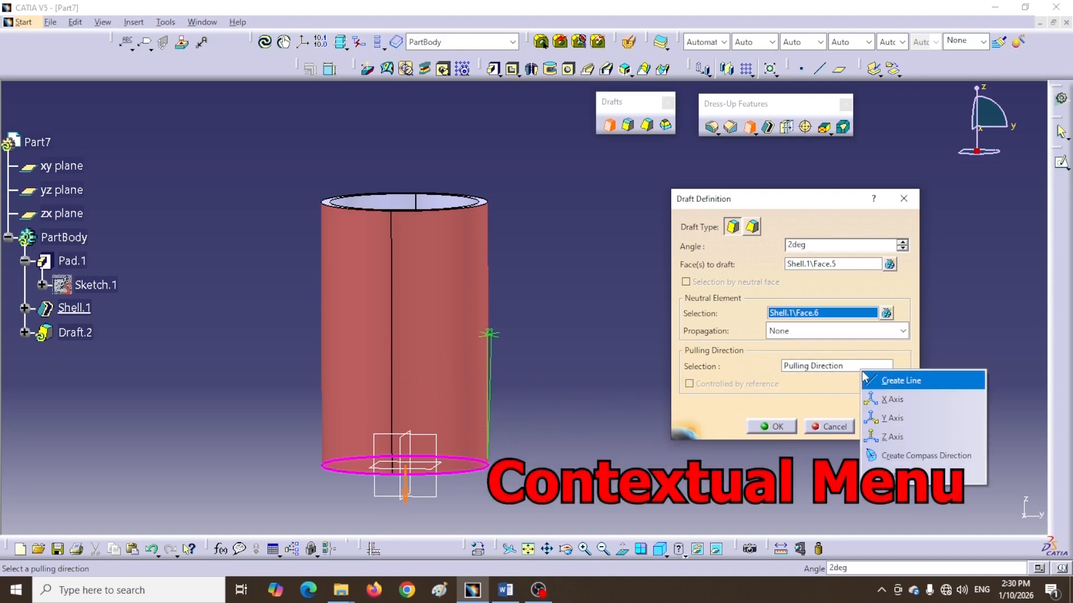
click(892, 436)
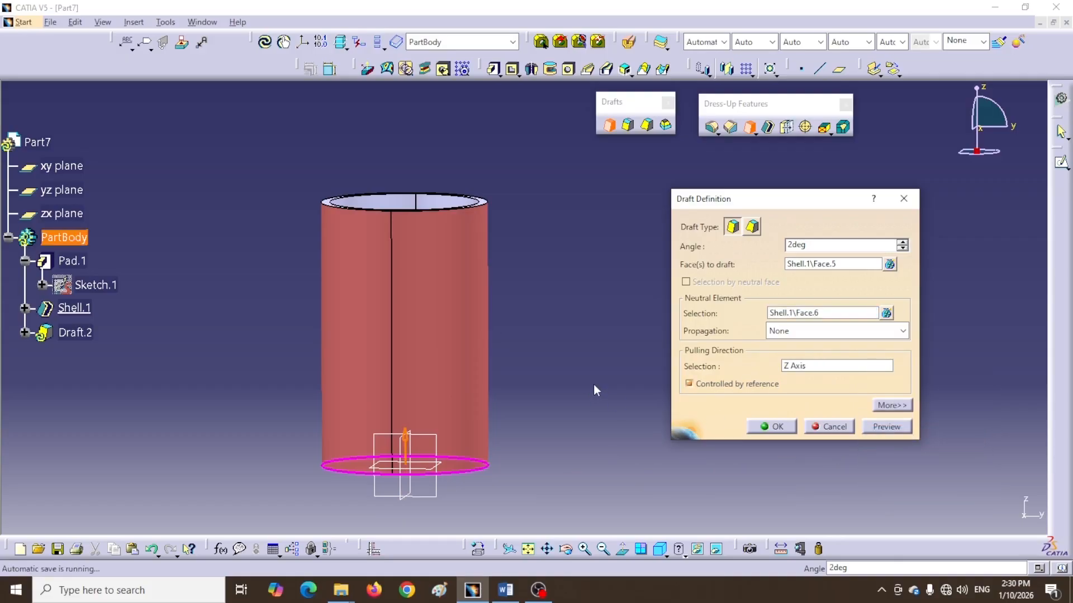
click(767, 426)
Inspect the drafted cylinder and reopen Draft.2's definition, closing it unchanged
middle_drag(602, 300, 584, 372)
middle_drag(583, 412, 496, 251)
click(574, 226)
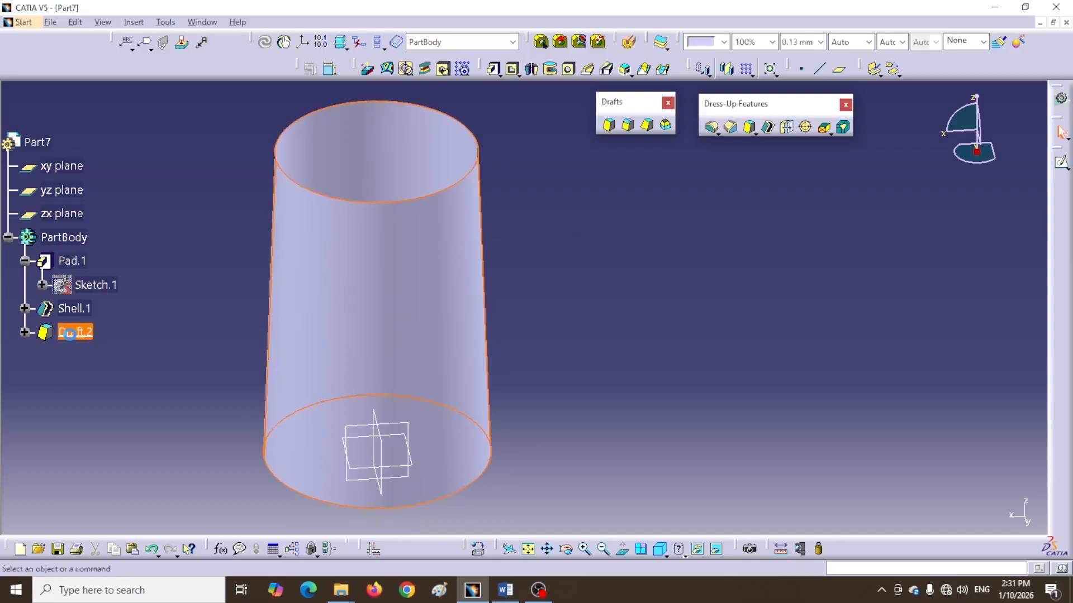
double_click(75, 332)
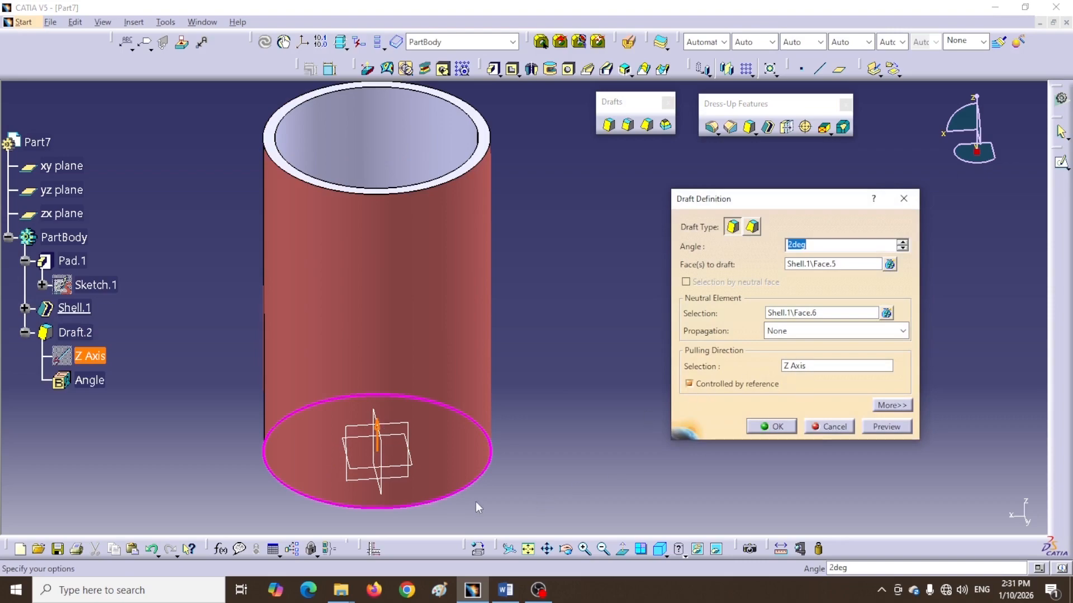
click(751, 429)
middle_drag(587, 443, 585, 376)
click(628, 409)
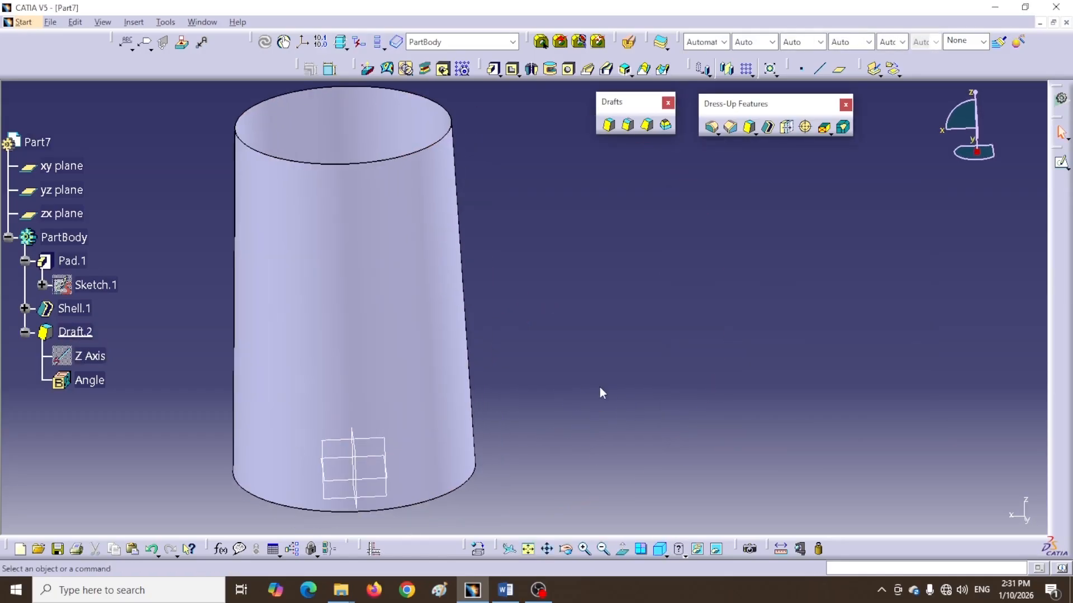